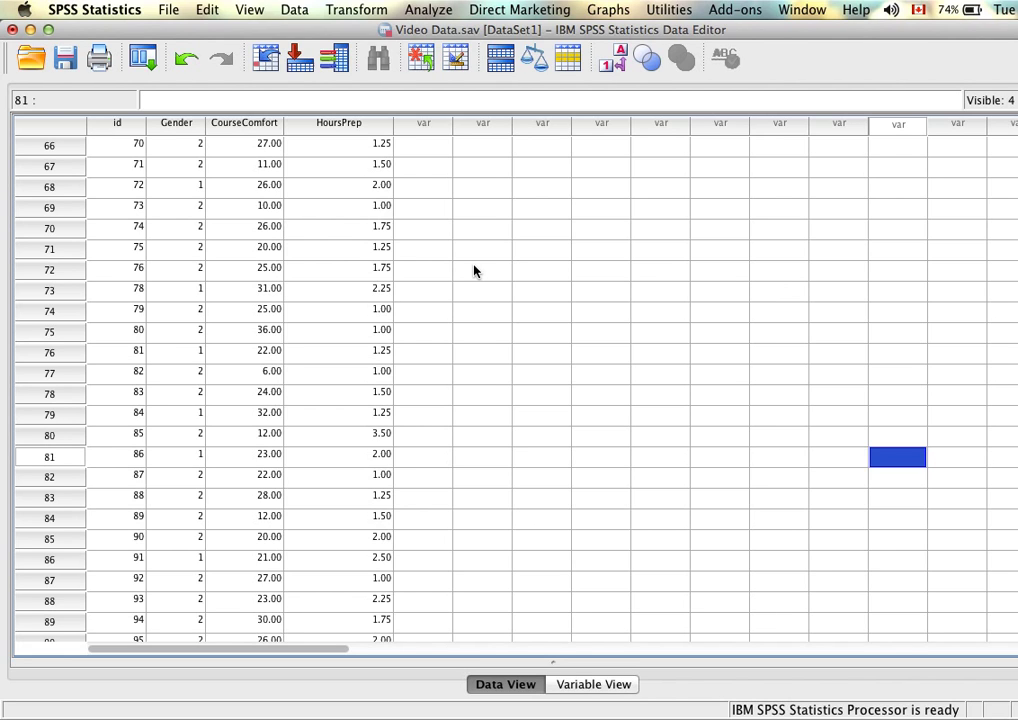
# - Build a Simple Scatter chart in Chart Builder with HoursPrep on the X-axis and CourseComfort on the Y-axis
pyautogui.click(610, 10)
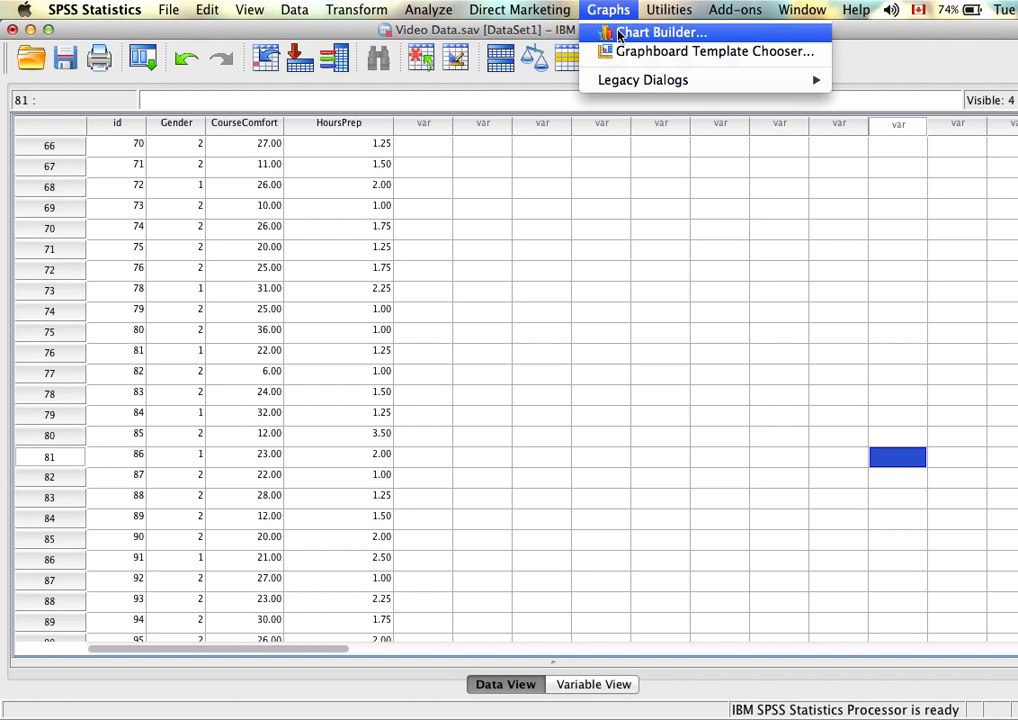
pyautogui.click(620, 34)
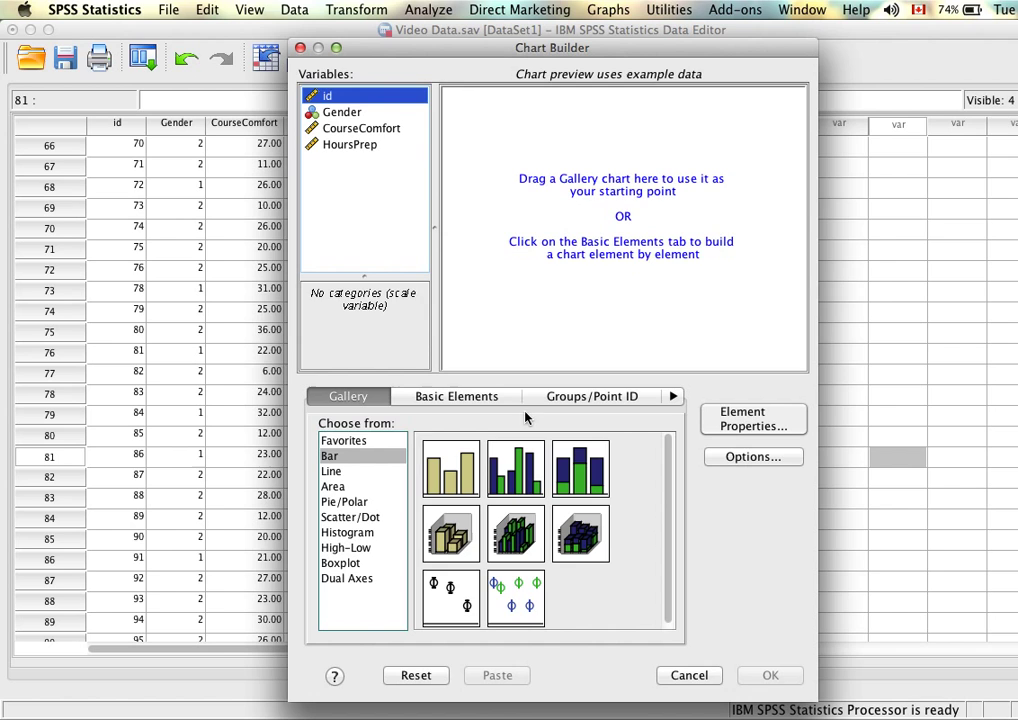
pyautogui.click(366, 518)
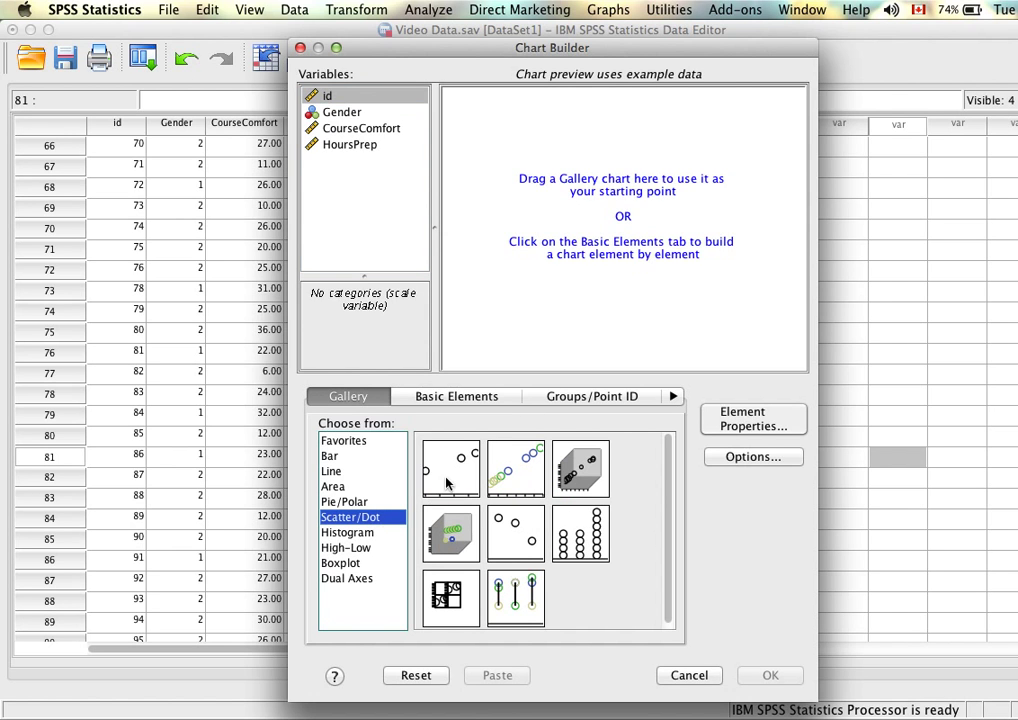
pyautogui.moveTo(453, 481); pyautogui.dragTo(700, 160)
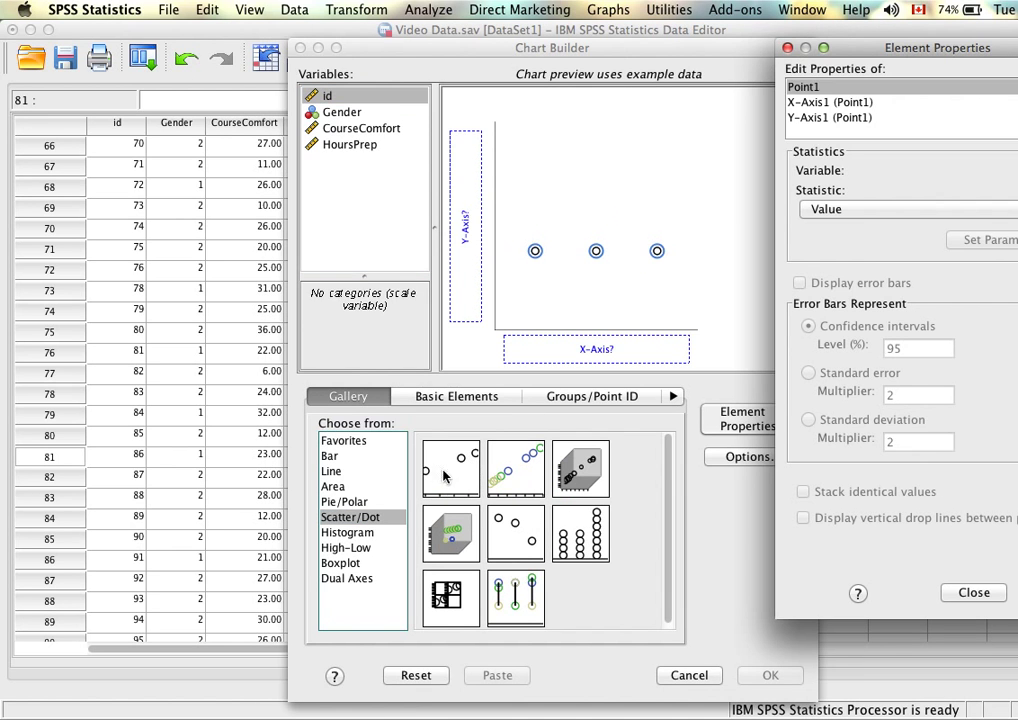
pyautogui.click(787, 47)
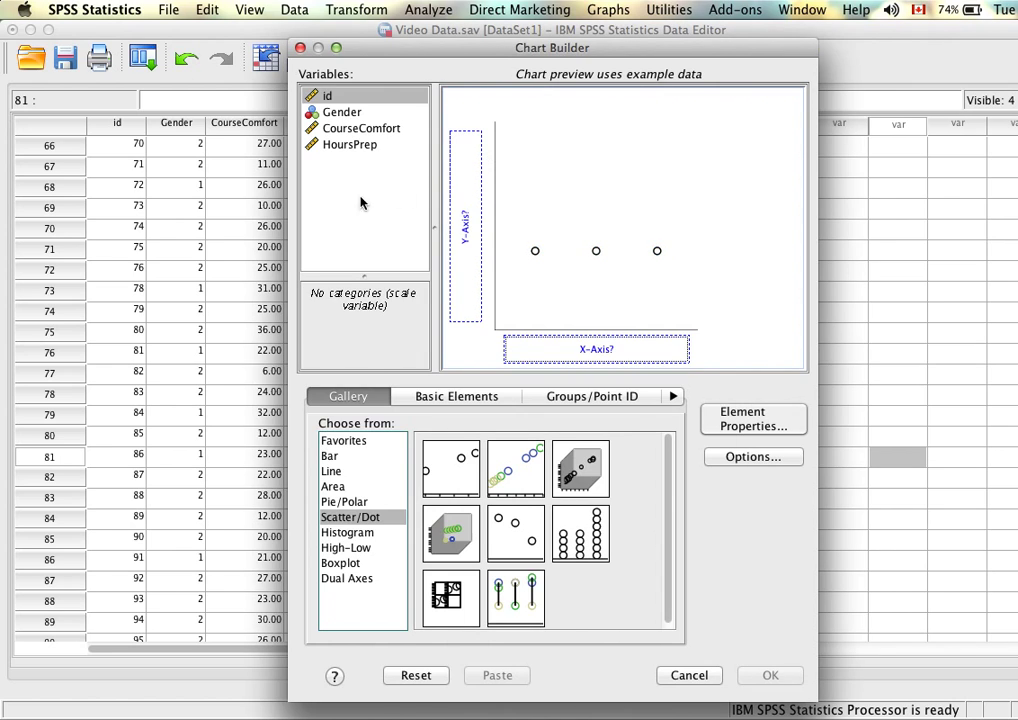
pyautogui.moveTo(350, 145); pyautogui.dragTo(574, 358)
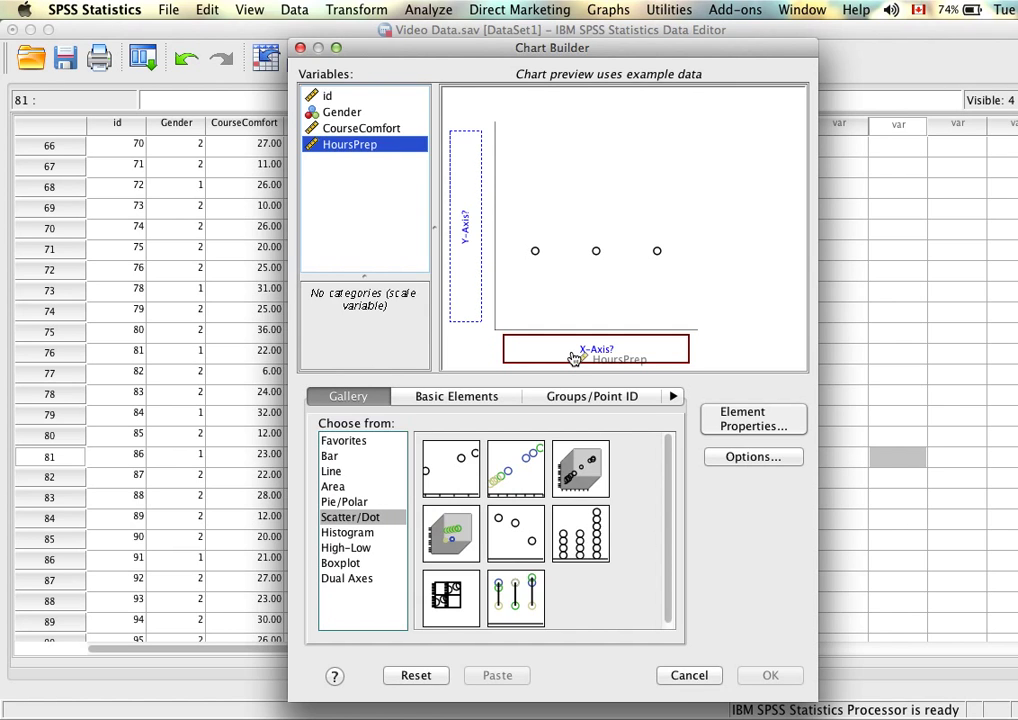
pyautogui.moveTo(574, 358); pyautogui.dragTo(574, 356)
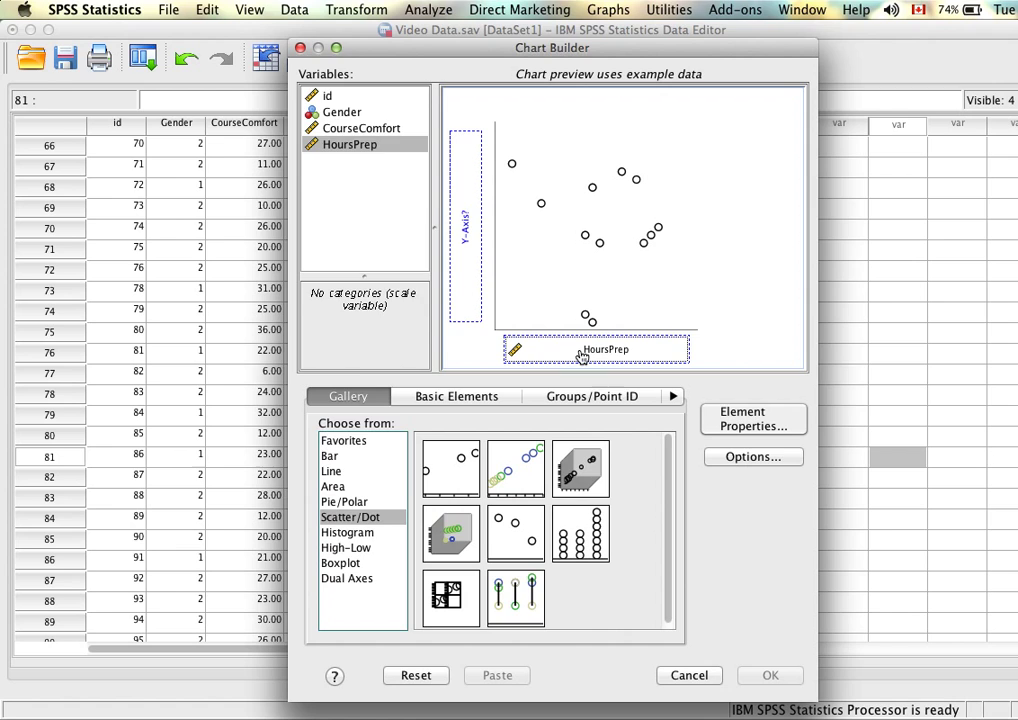
pyautogui.click(365, 128)
pyautogui.moveTo(338, 129); pyautogui.dragTo(470, 218)
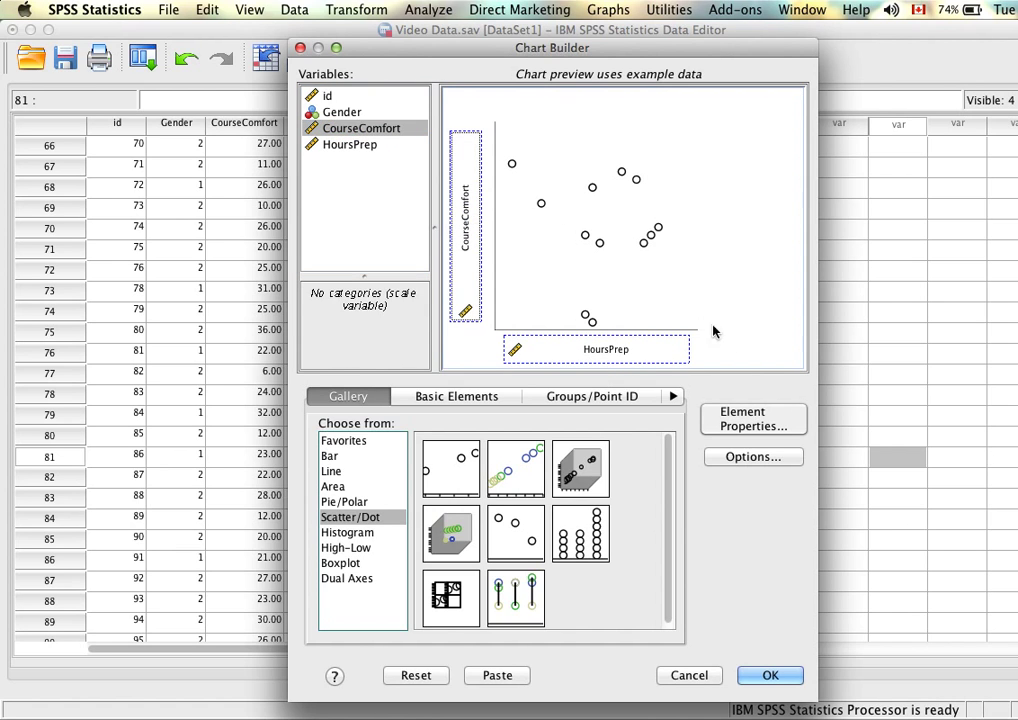
pyautogui.click(771, 674)
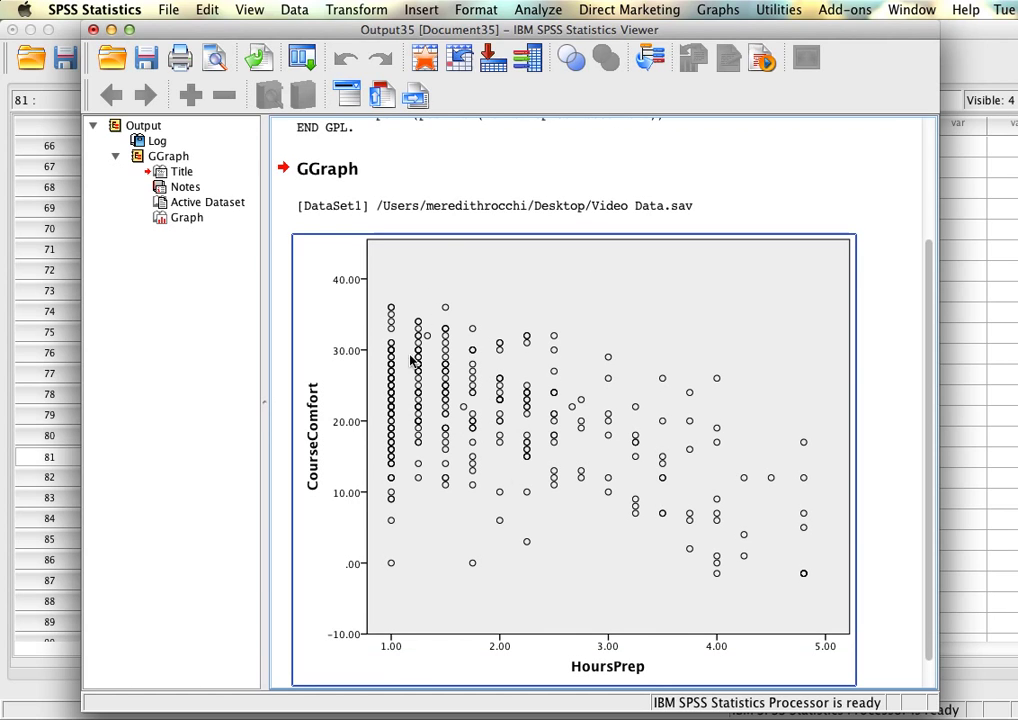
# - Open the CourseComfort by HoursPrep scatterplot in a separate Chart Editor window
pyautogui.click(888, 472)
pyautogui.scroll(-2, 888, 472)
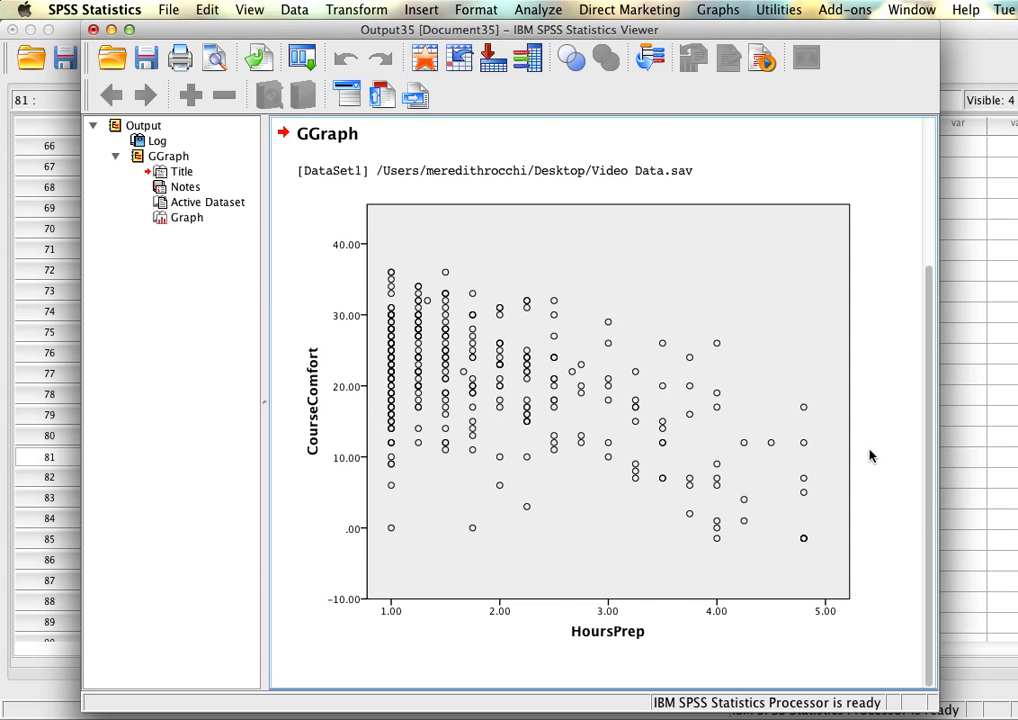
pyautogui.click(625, 360)
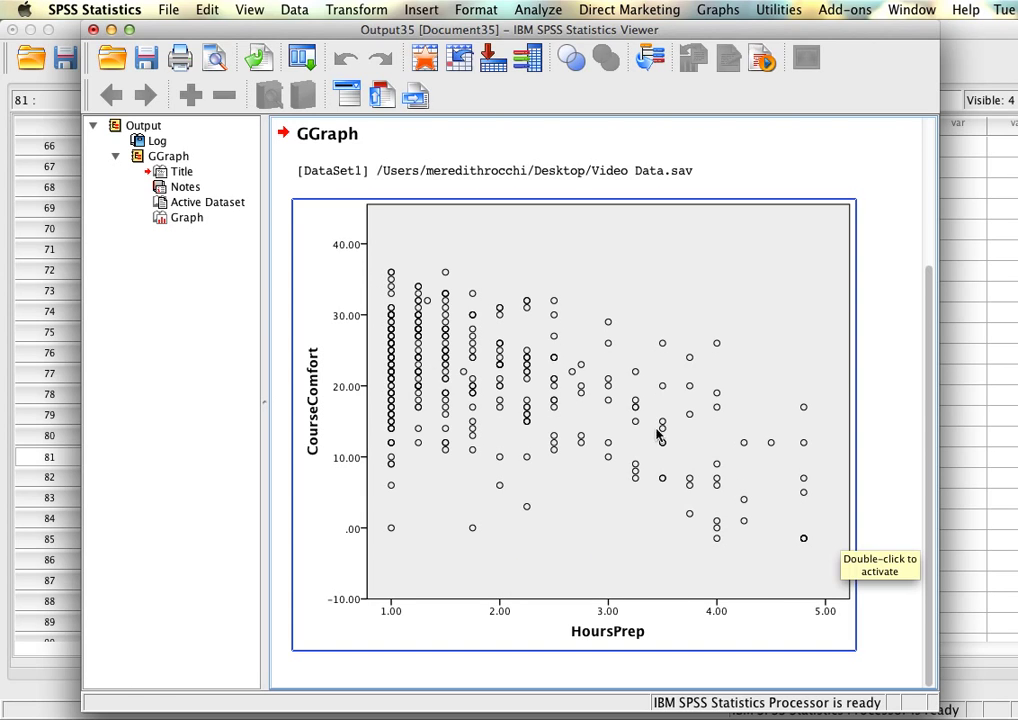
pyautogui.click(860, 373)
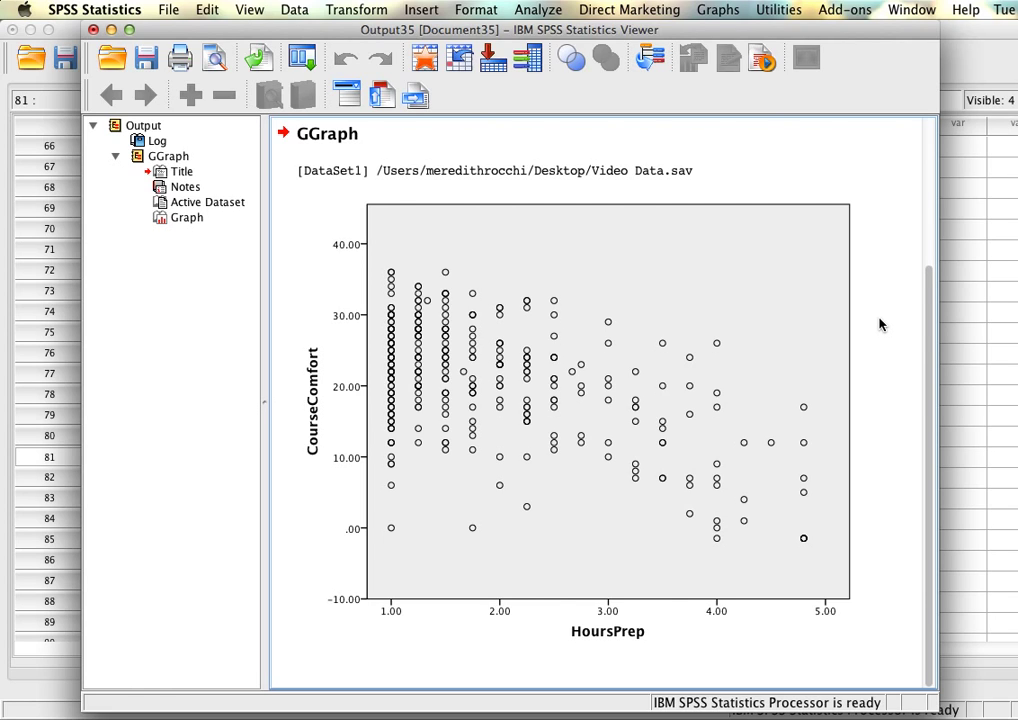
pyautogui.click(673, 329)
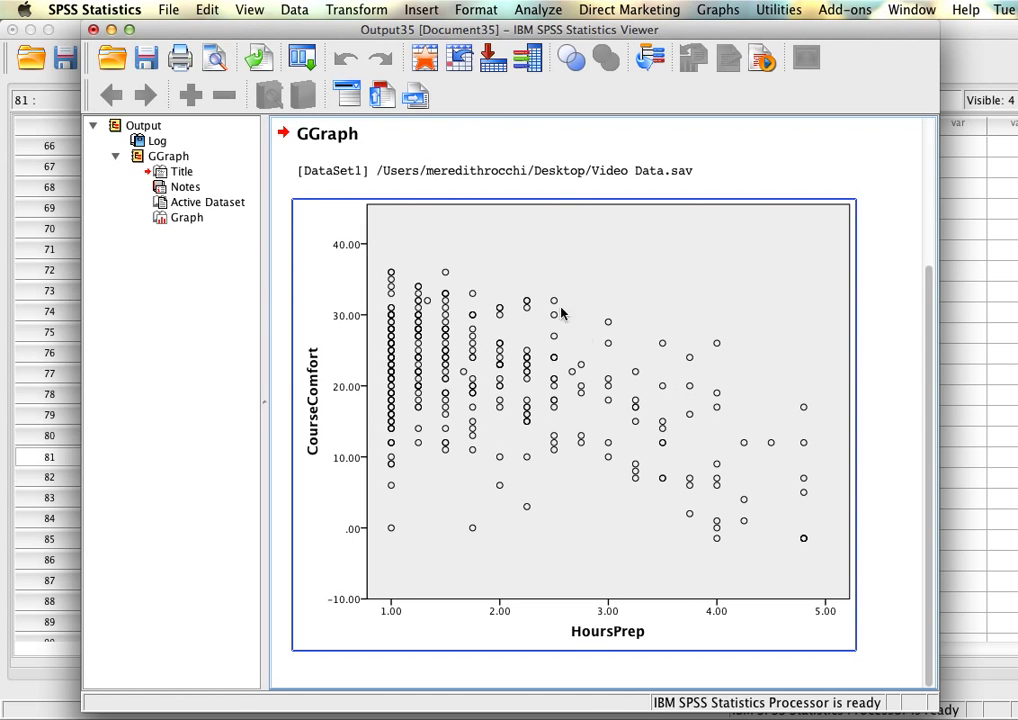
pyautogui.rightClick(518, 291)
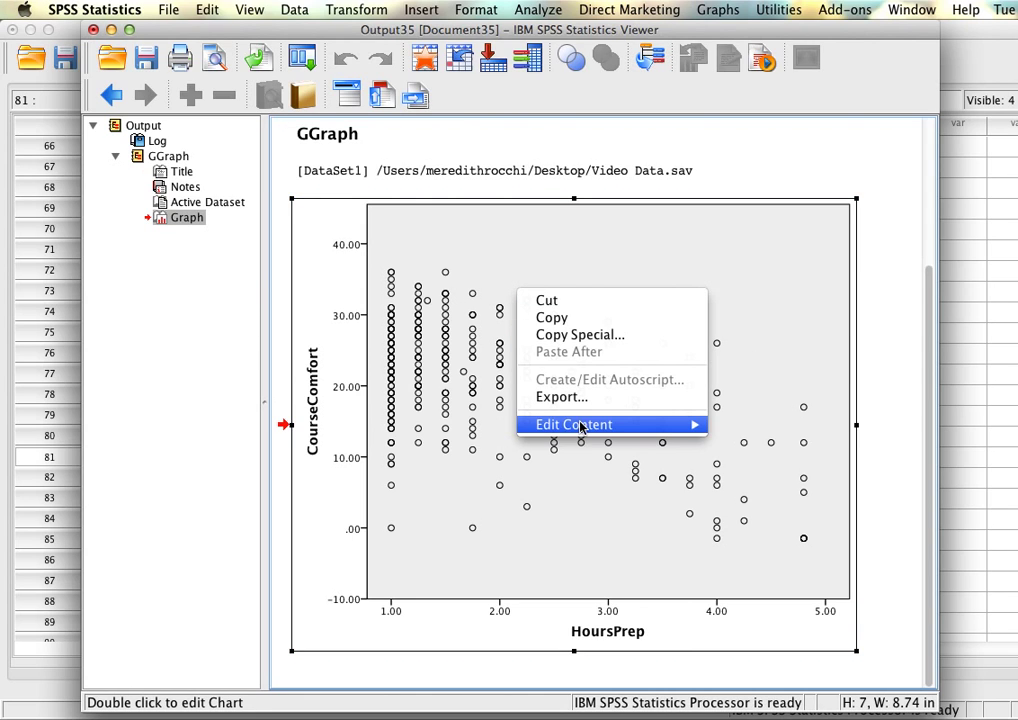
pyautogui.moveTo(582, 425)
pyautogui.click(478, 408)
# - Add a linear fit line at Total (R² Linear = 0.297) to the scatterplot
pyautogui.doubleClick(563, 257)
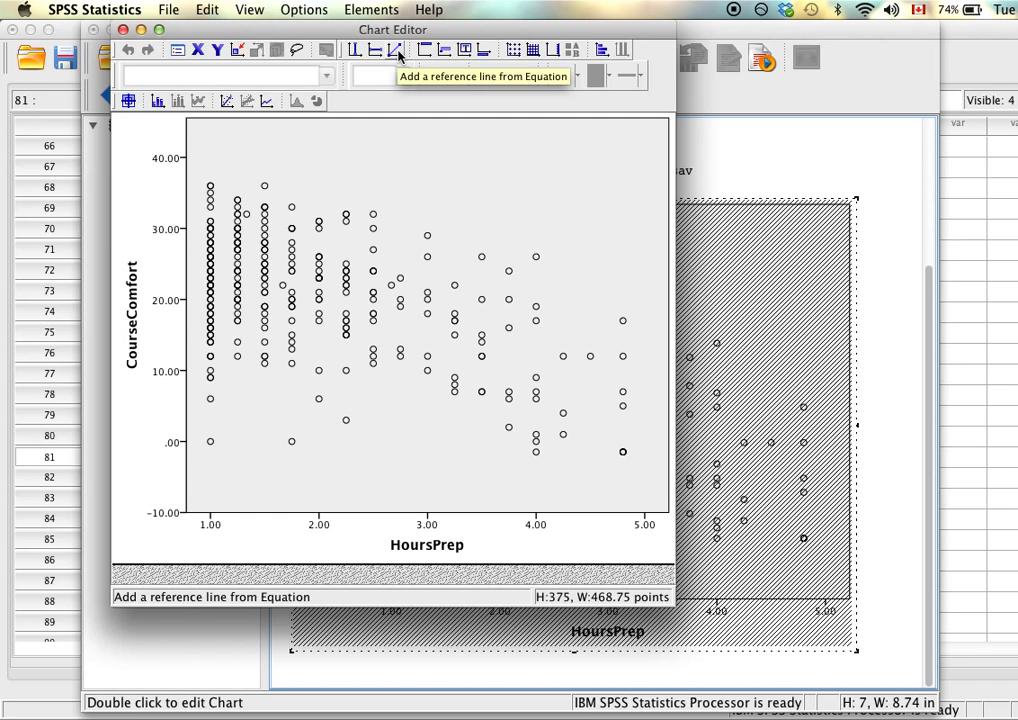
pyautogui.rightClick(398, 265)
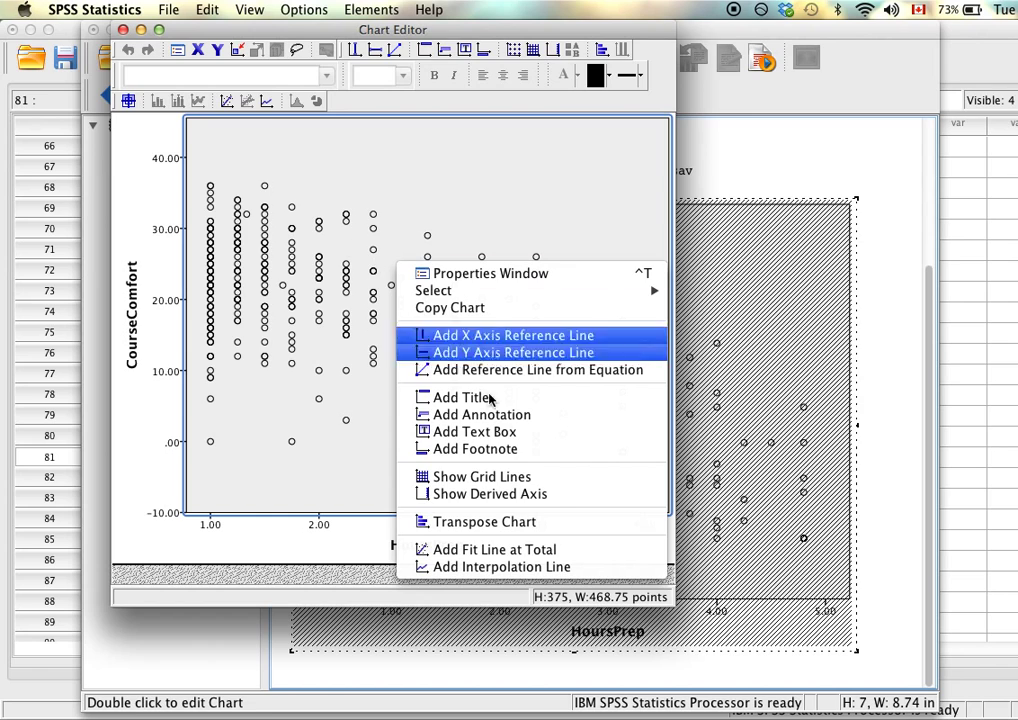
pyautogui.click(478, 557)
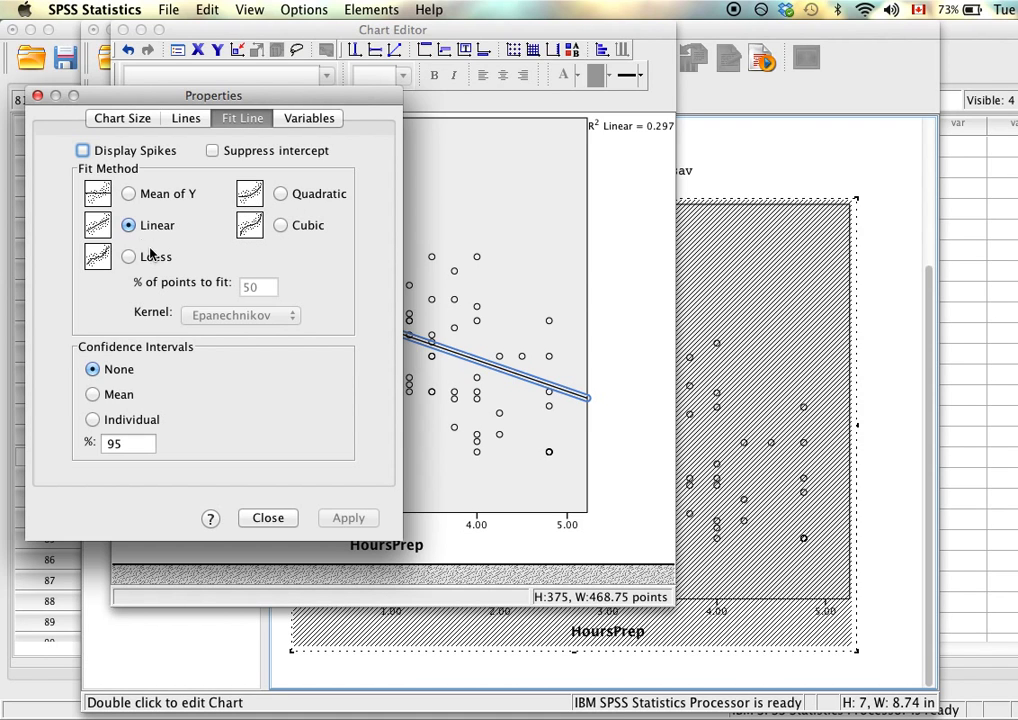
pyautogui.click(273, 520)
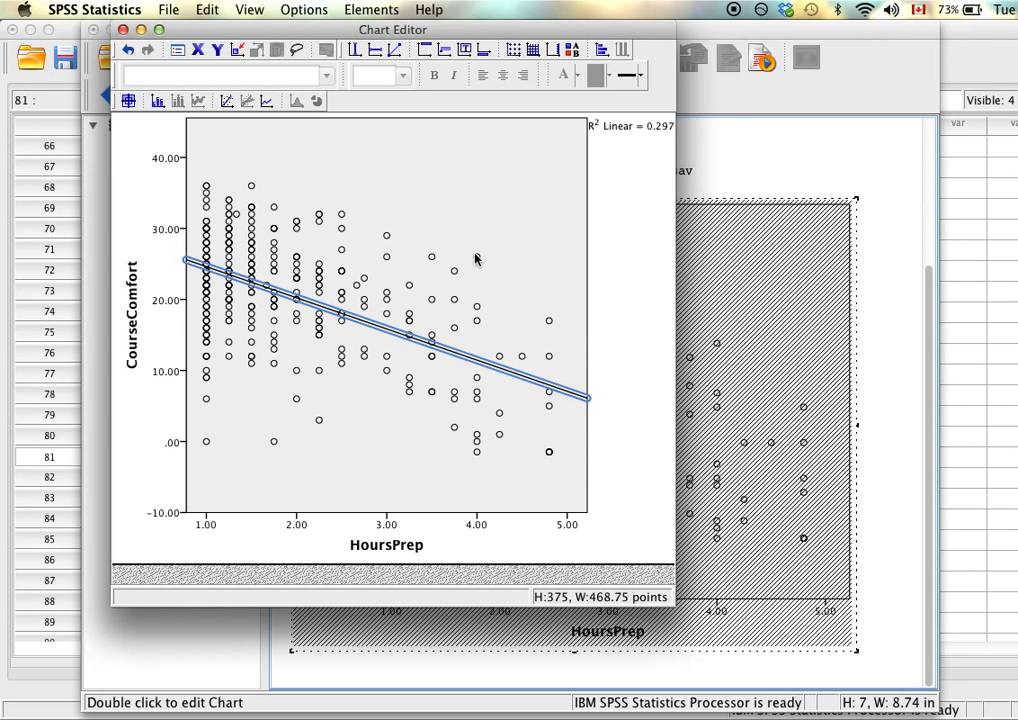
# - Close the Chart Editor and review the fitted scatterplot in the output Viewer
pyautogui.click(122, 29)
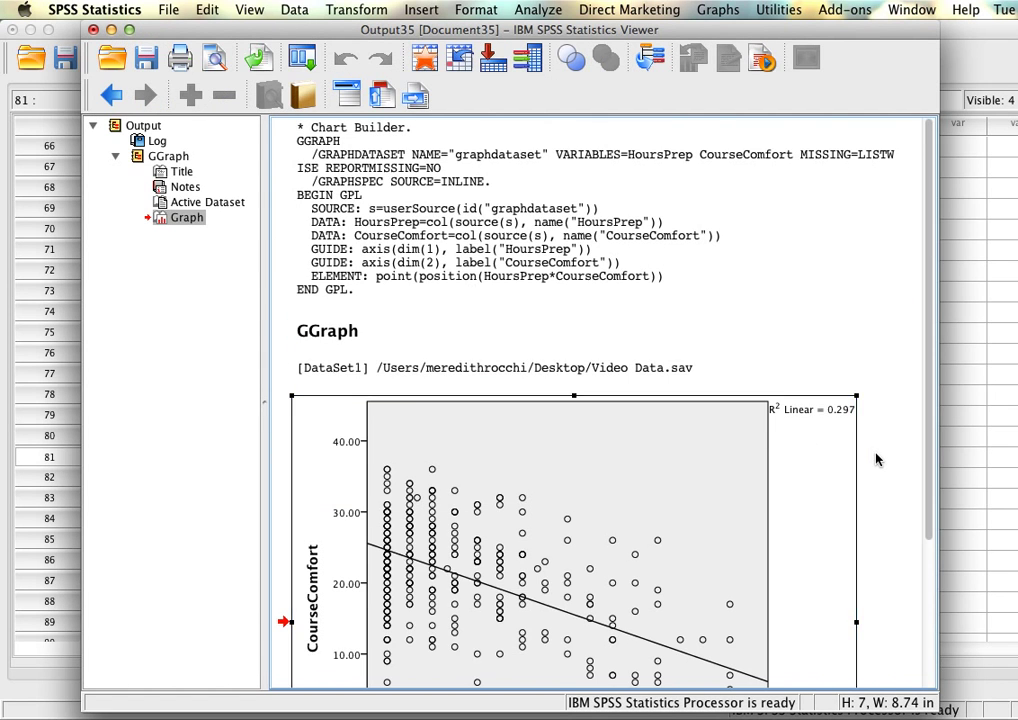
pyautogui.scroll(-5, 877, 457)
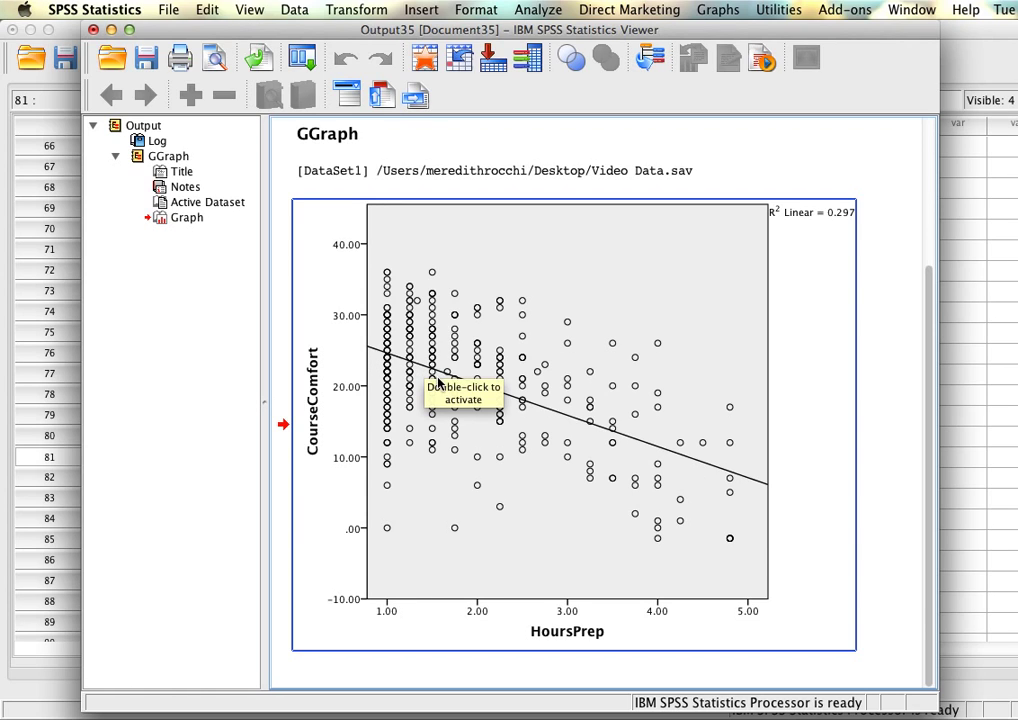
pyautogui.click(922, 503)
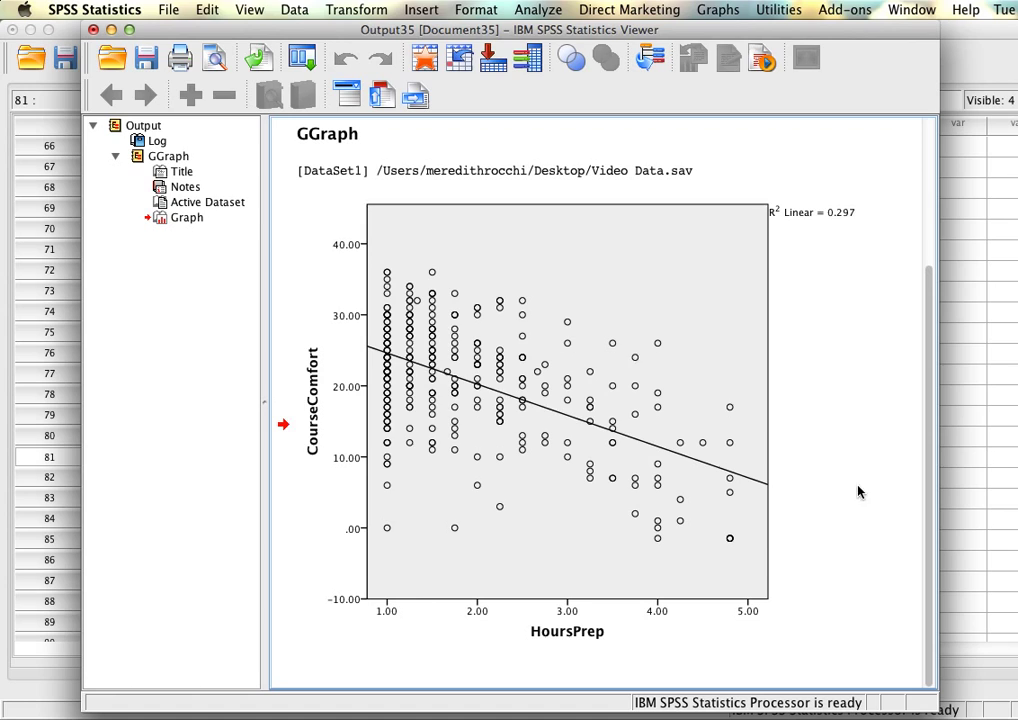
pyautogui.click(507, 377)
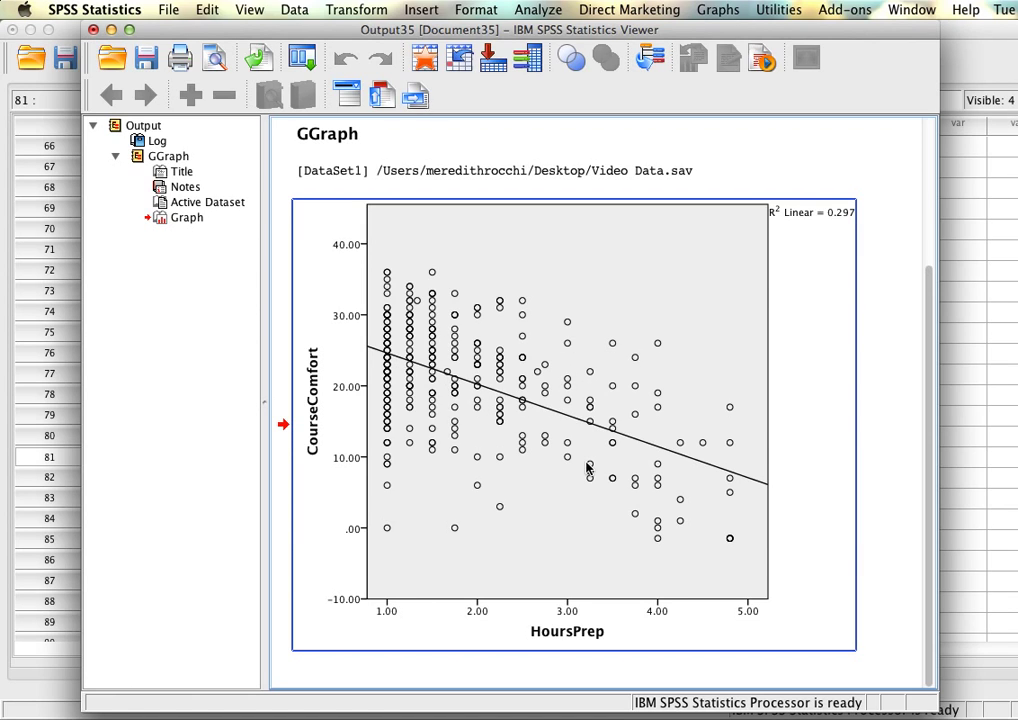
pyautogui.click(870, 538)
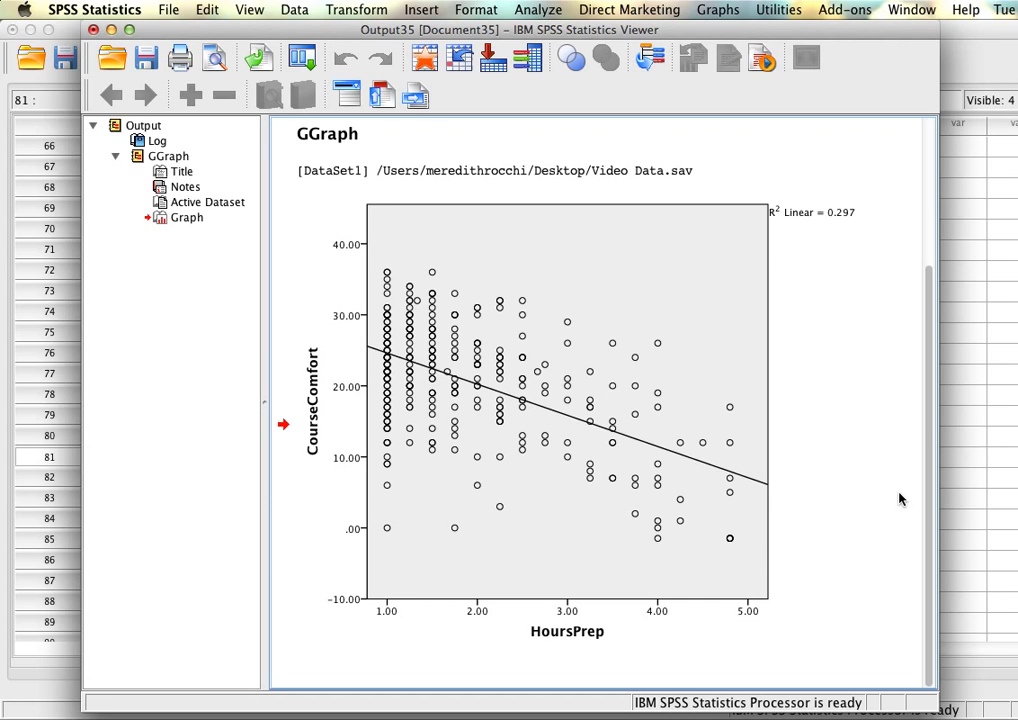
pyautogui.click(838, 490)
pyautogui.click(877, 504)
pyautogui.click(788, 495)
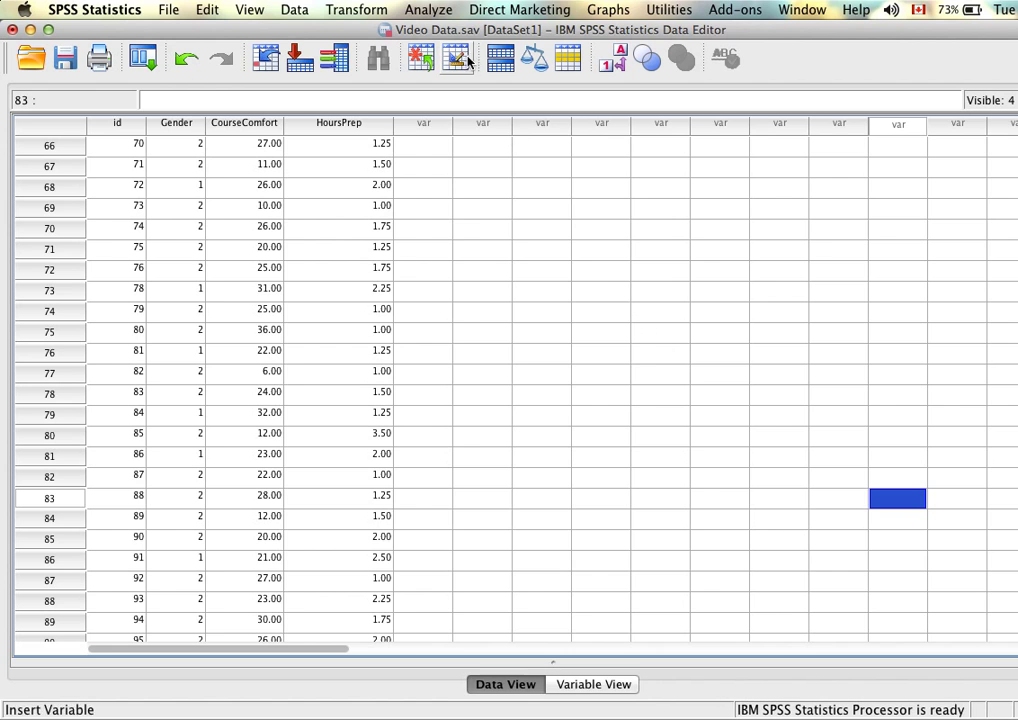
# - In Linear Regression, make CourseComfort the dependent and HoursPrep the independent variable
pyautogui.click(435, 9)
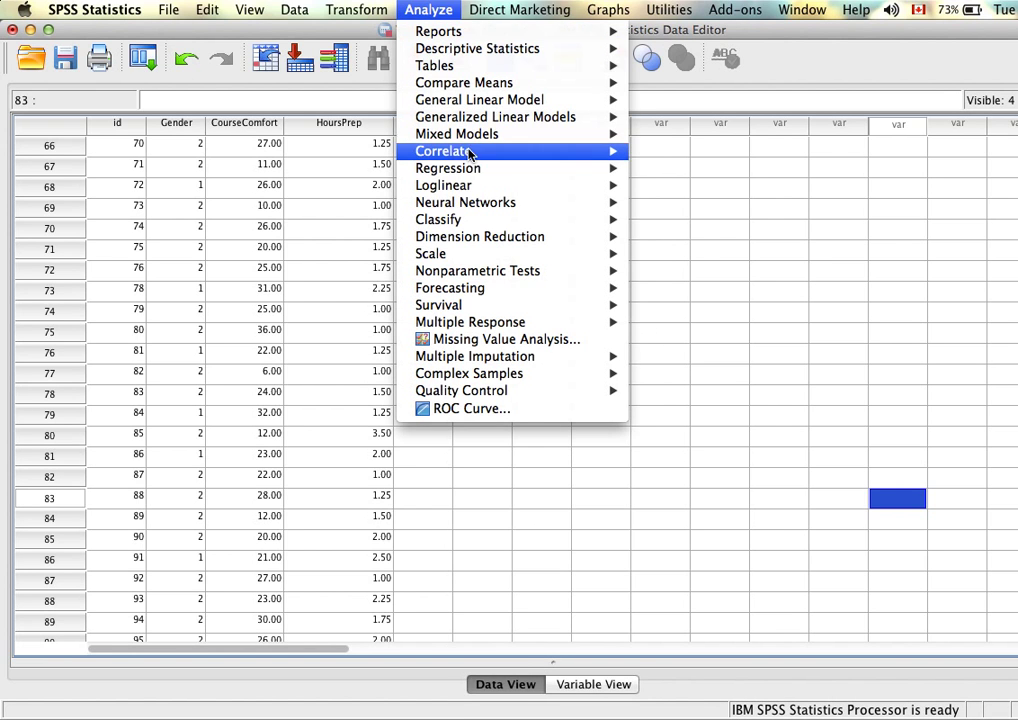
pyautogui.moveTo(469, 171)
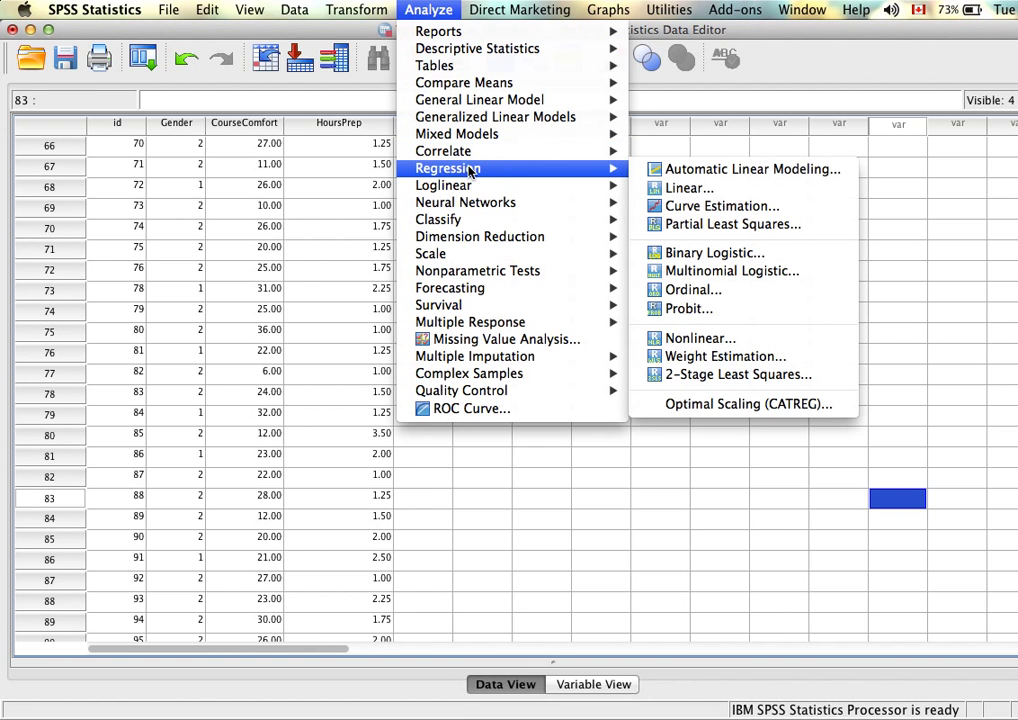
pyautogui.click(709, 194)
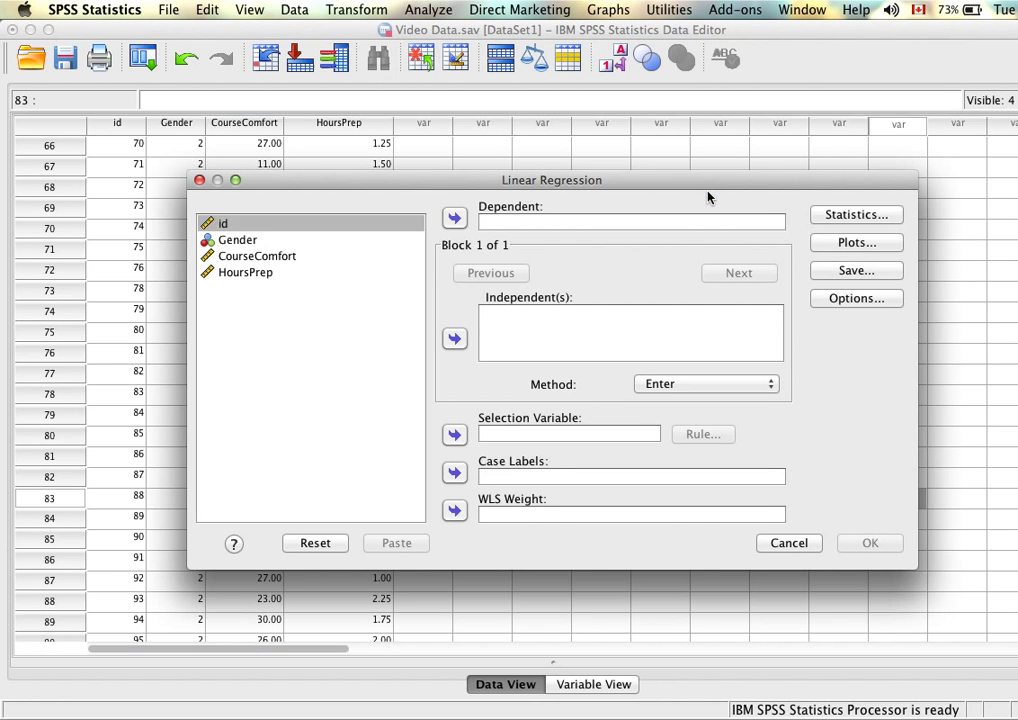
pyautogui.moveTo(630, 189); pyautogui.dragTo(576, 133)
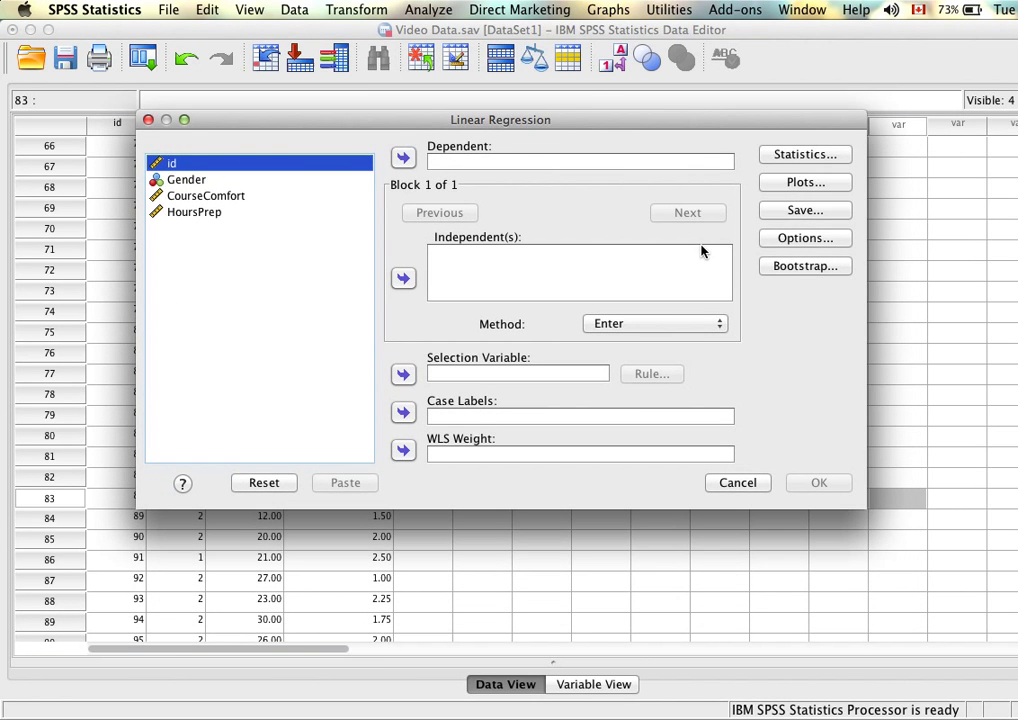
pyautogui.click(203, 197)
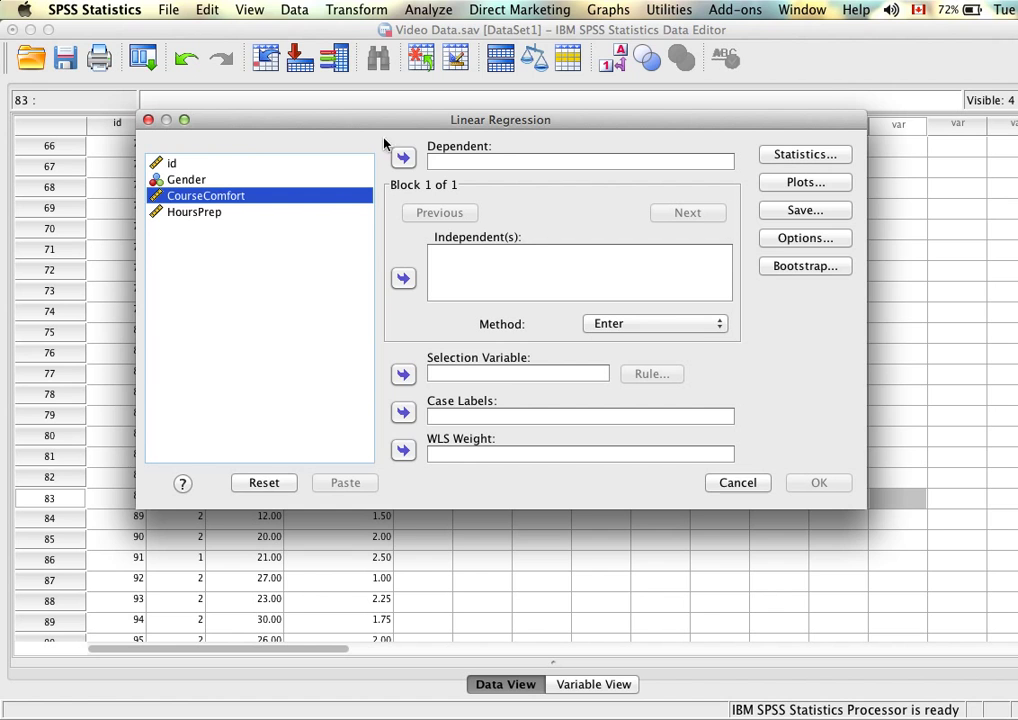
pyautogui.moveTo(404, 119); pyautogui.dragTo(400, 185)
pyautogui.click(220, 280)
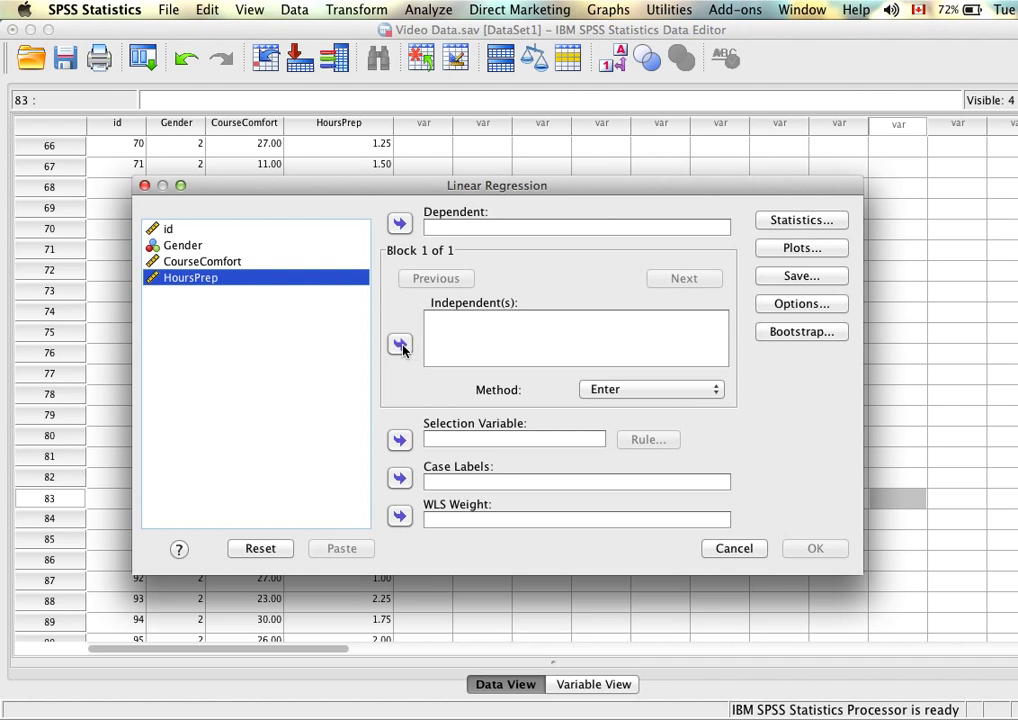
pyautogui.click(400, 345)
pyautogui.click(230, 263)
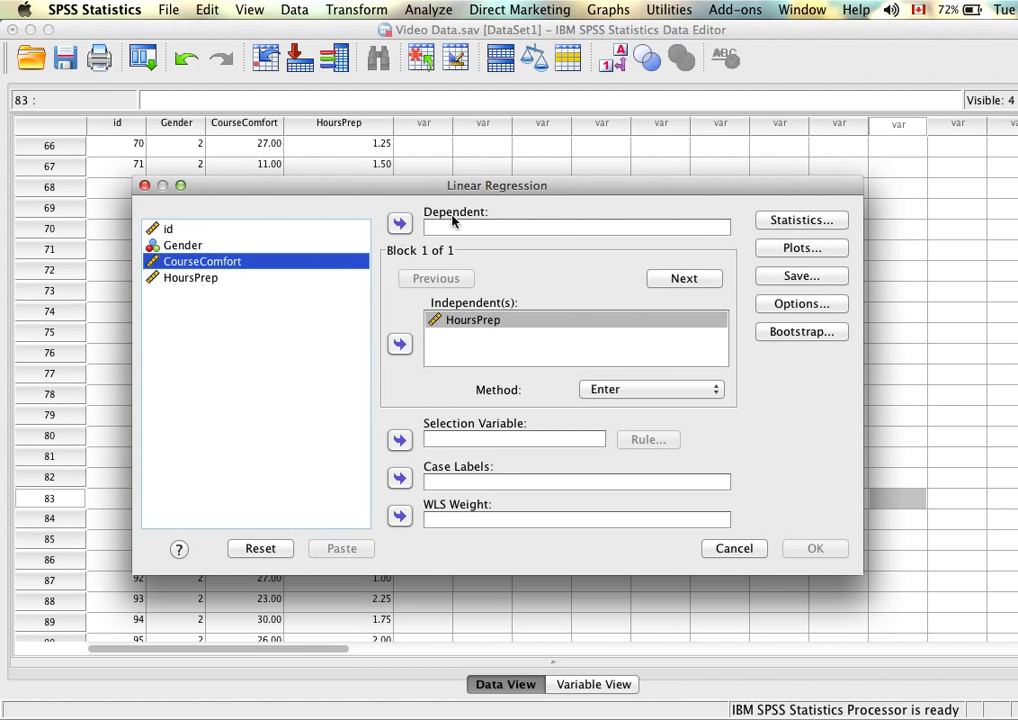
pyautogui.click(399, 223)
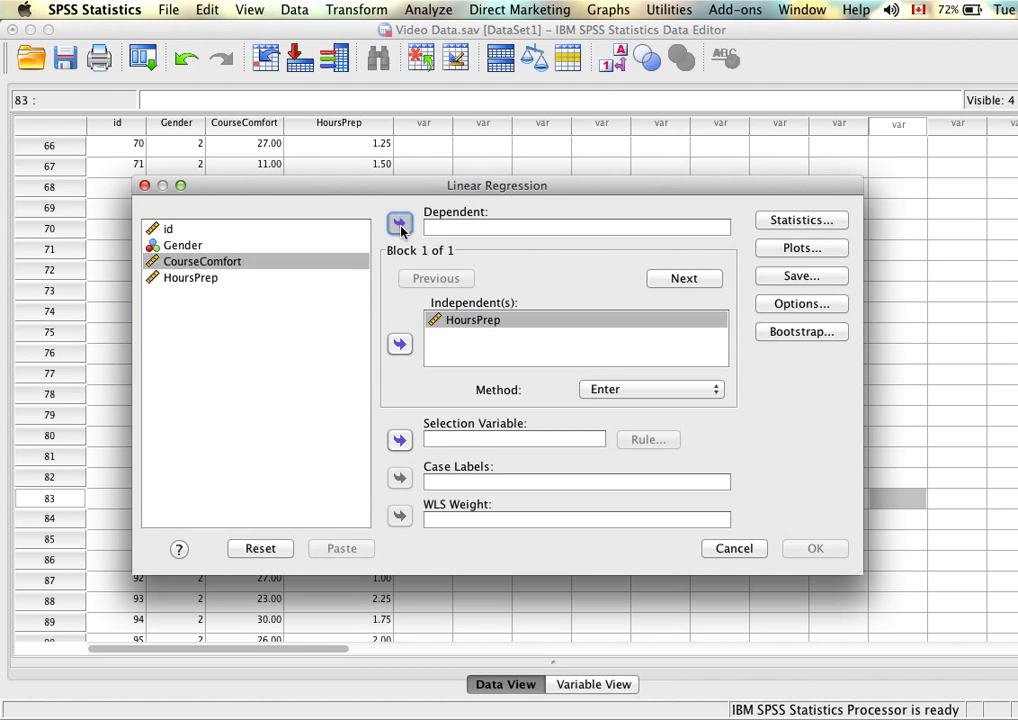
# - Turn on Descriptives in the regression Statistics options
pyautogui.click(801, 220)
pyautogui.moveTo(620, 199); pyautogui.dragTo(500, 179)
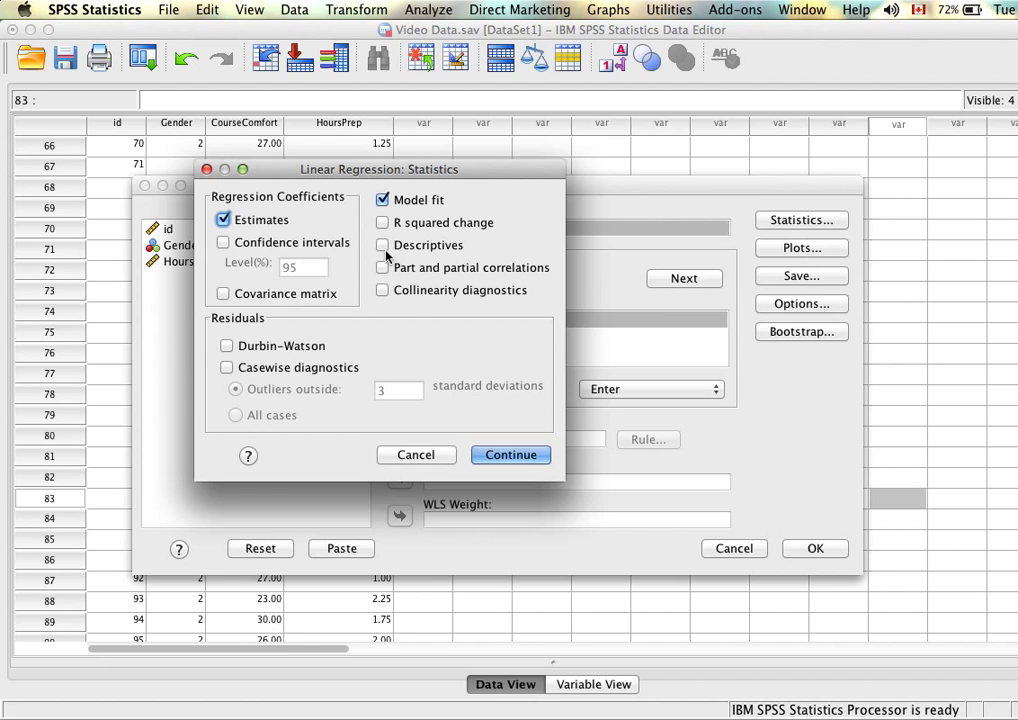
pyautogui.click(383, 248)
pyautogui.click(509, 452)
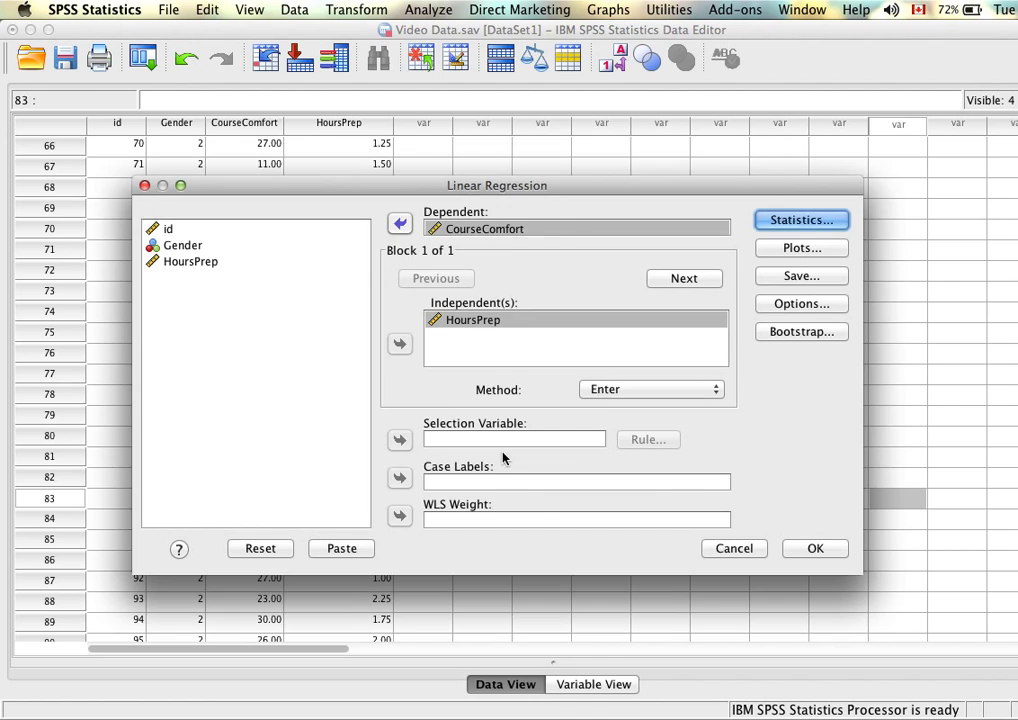
# - Check the Plots, Save, Options and Bootstrap settings, leaving all at defaults
pyautogui.click(800, 257)
pyautogui.moveTo(496, 243); pyautogui.dragTo(356, 227)
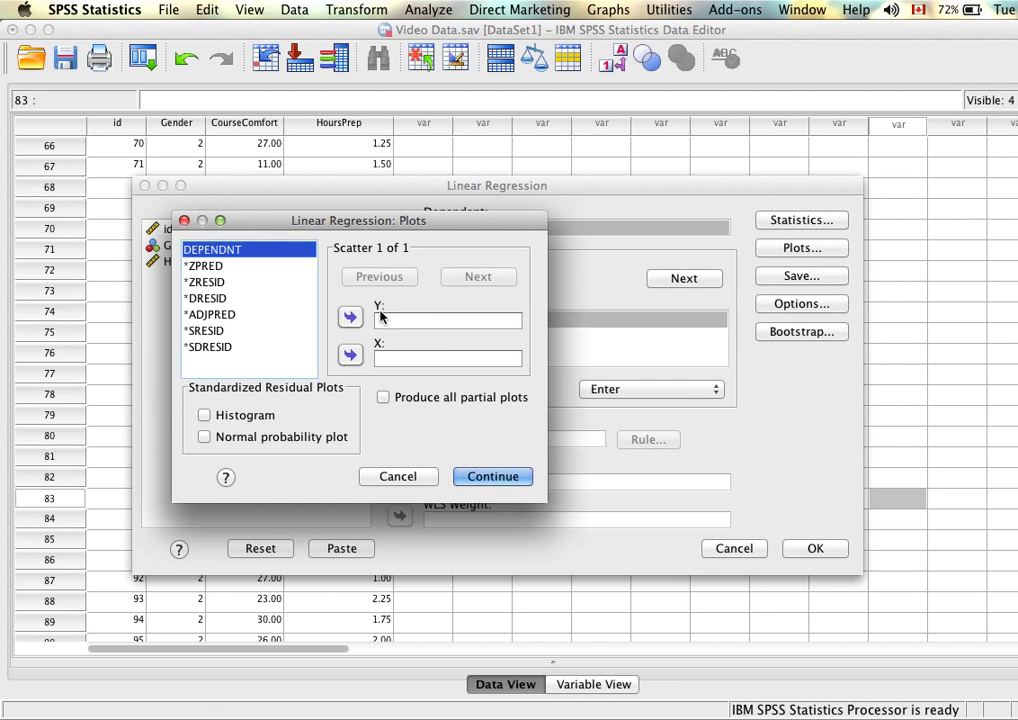
pyautogui.click(423, 476)
pyautogui.click(808, 279)
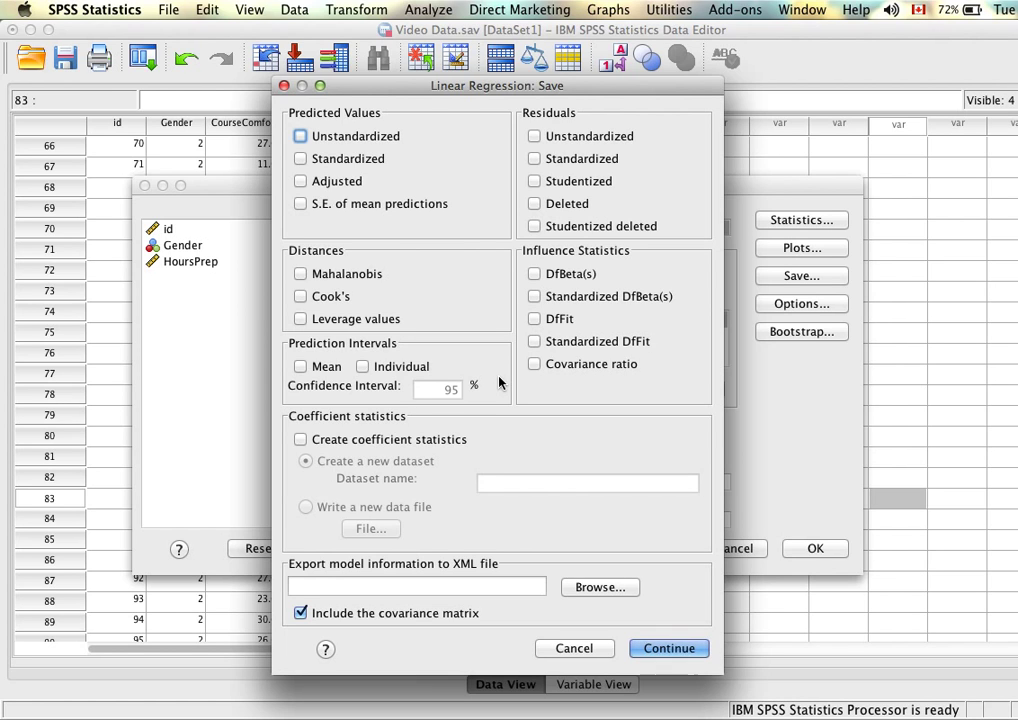
pyautogui.click(284, 86)
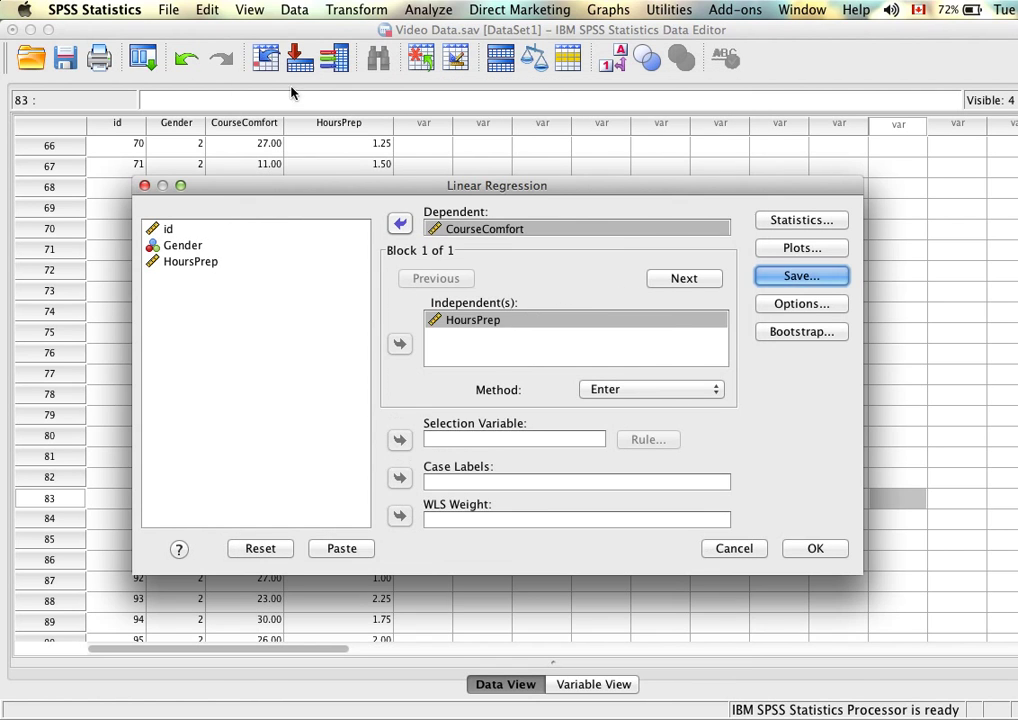
pyautogui.click(815, 302)
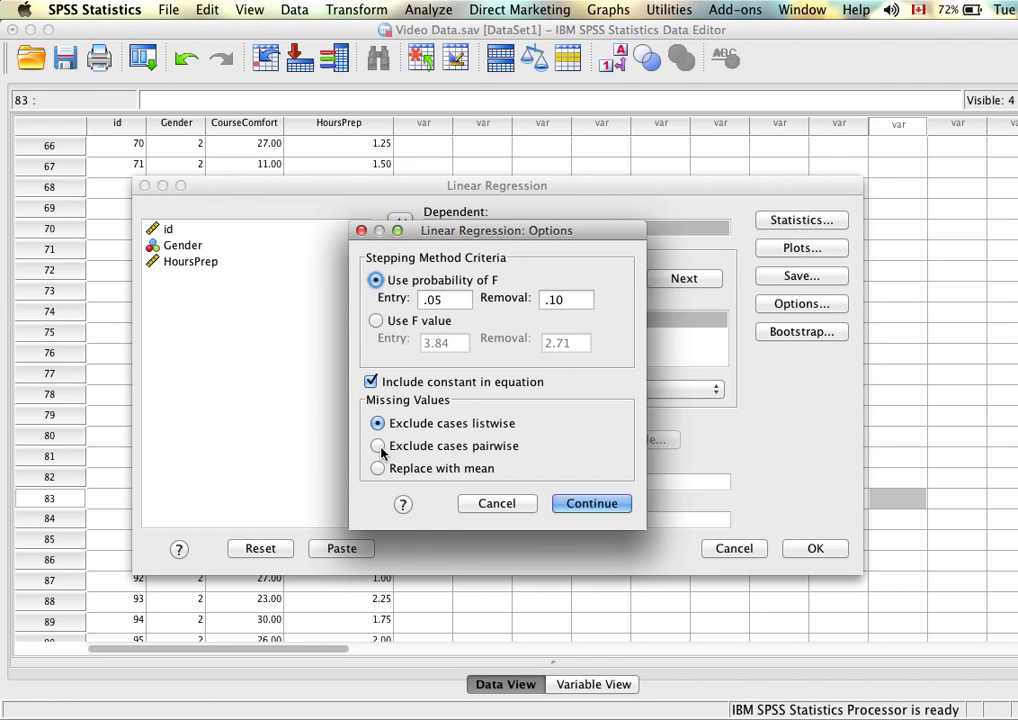
pyautogui.click(597, 503)
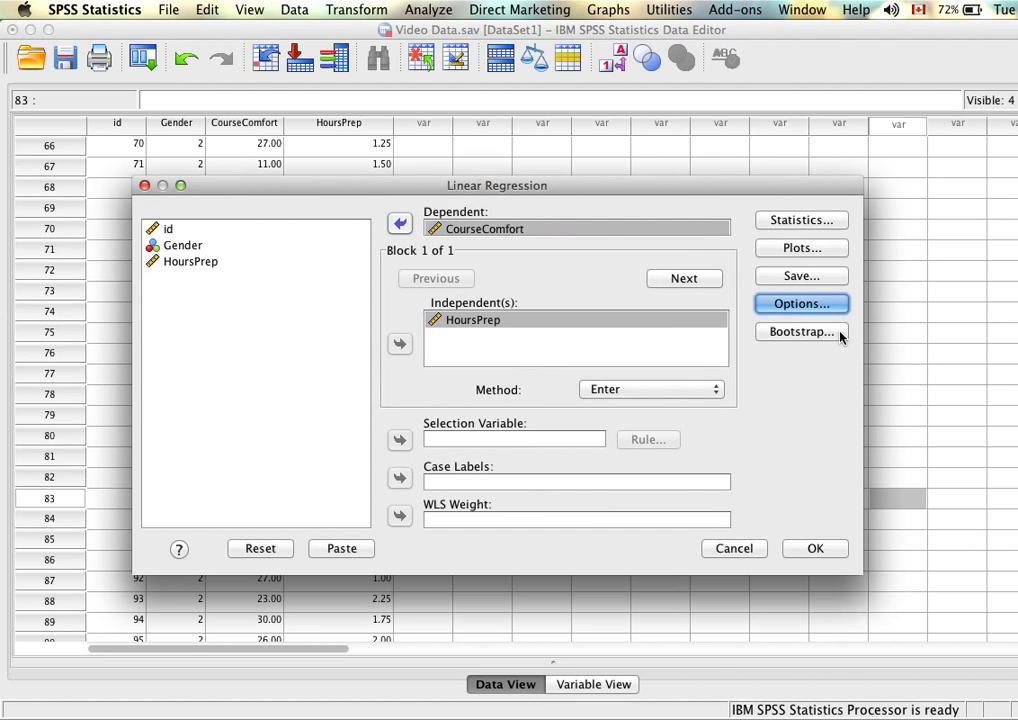
pyautogui.click(808, 335)
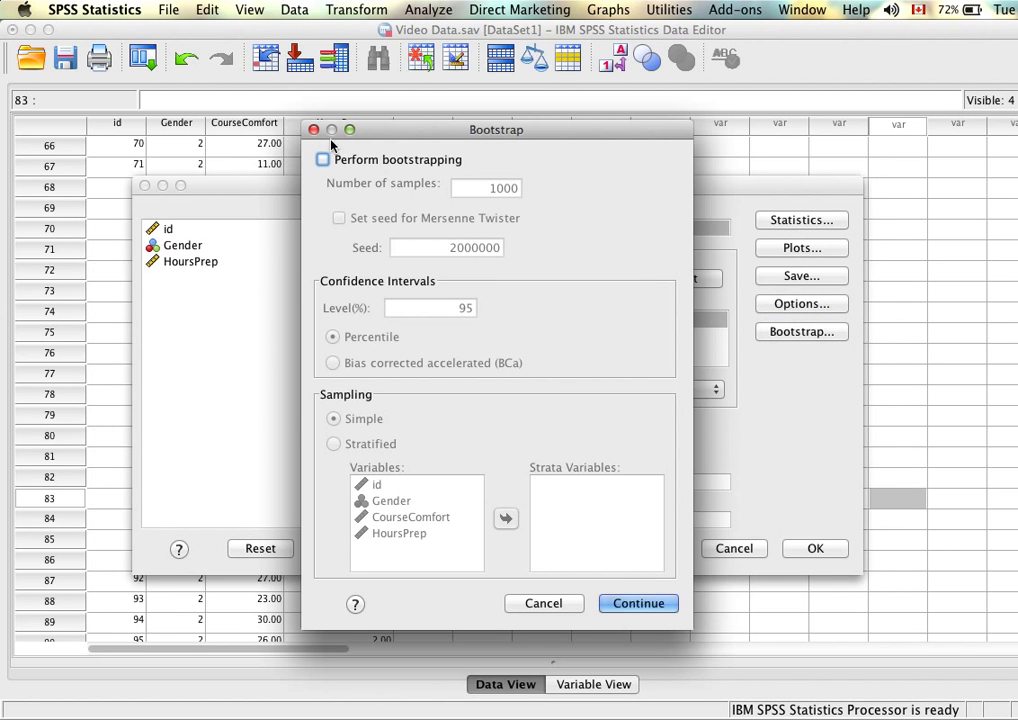
pyautogui.press('Escape')
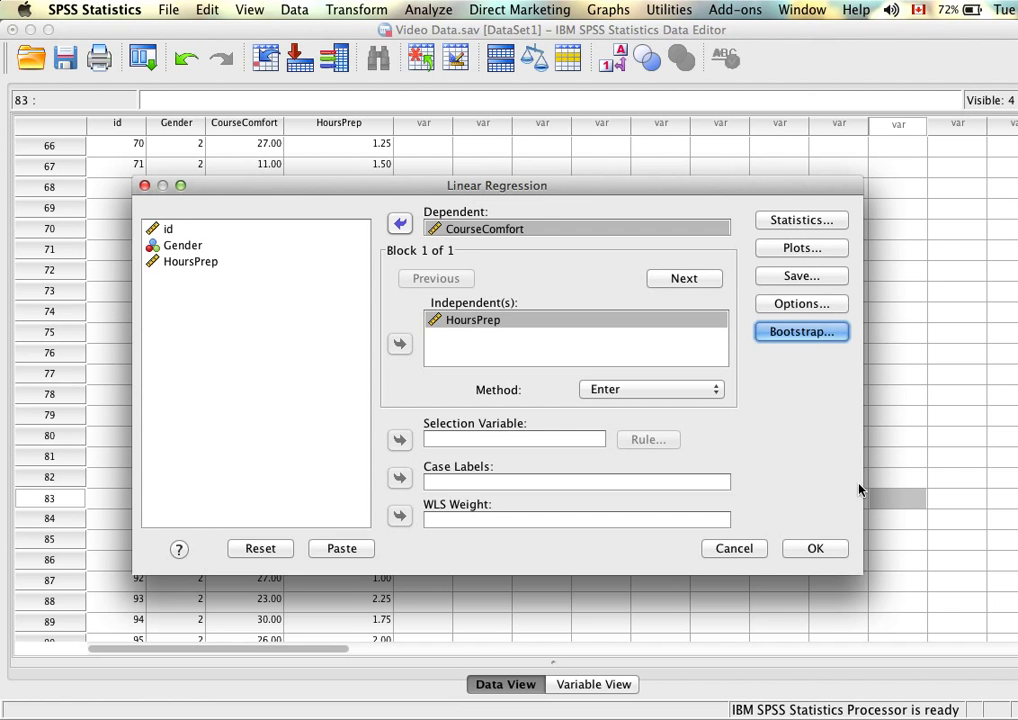
# - Run the regression and inspect the Descriptive Statistics table
pyautogui.click(824, 551)
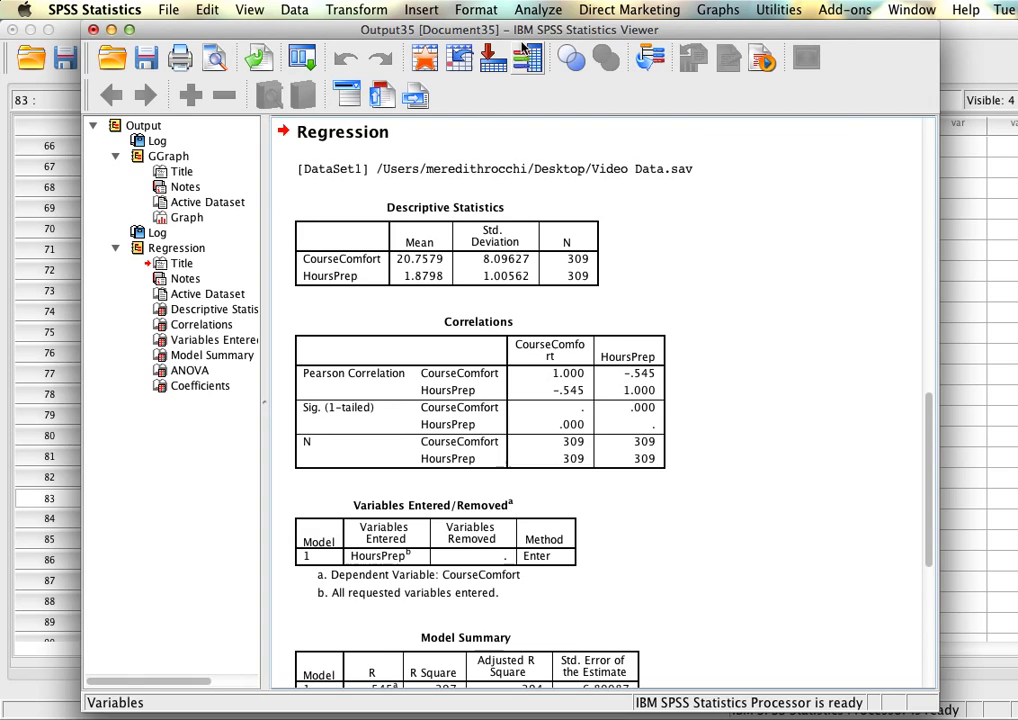
pyautogui.moveTo(515, 35); pyautogui.dragTo(494, 35)
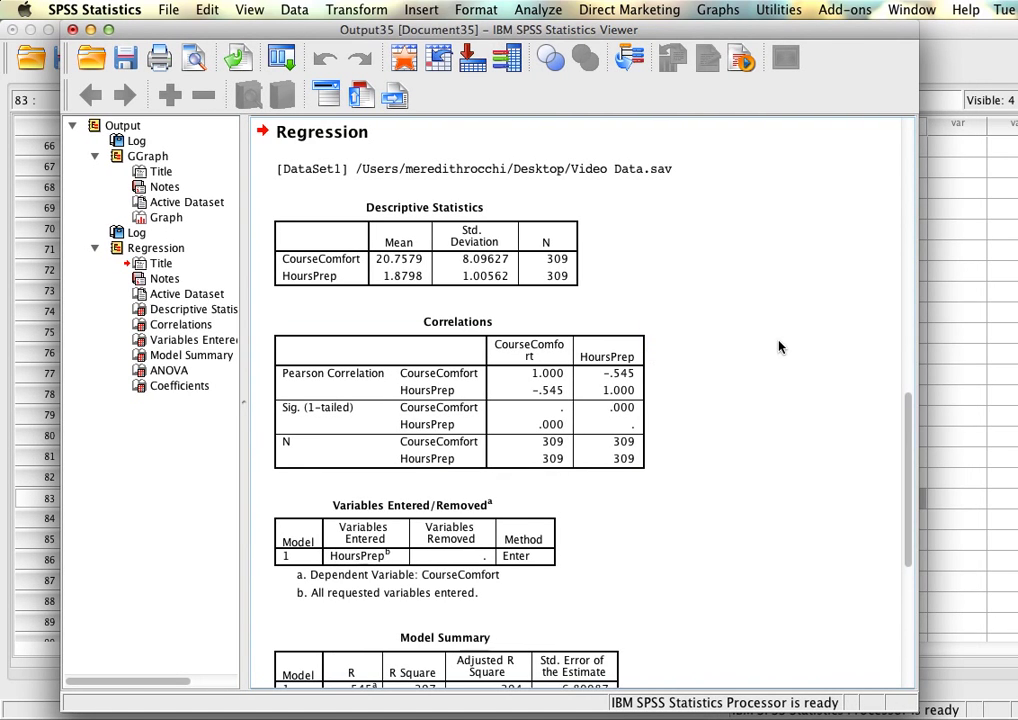
pyautogui.click(455, 237)
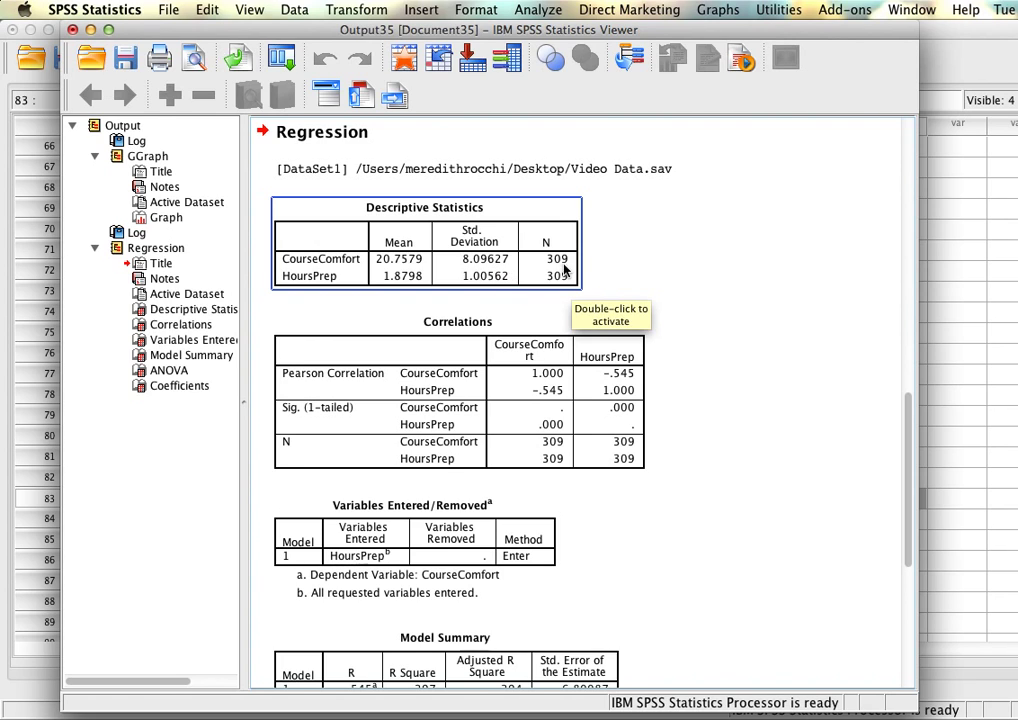
pyautogui.click(724, 351)
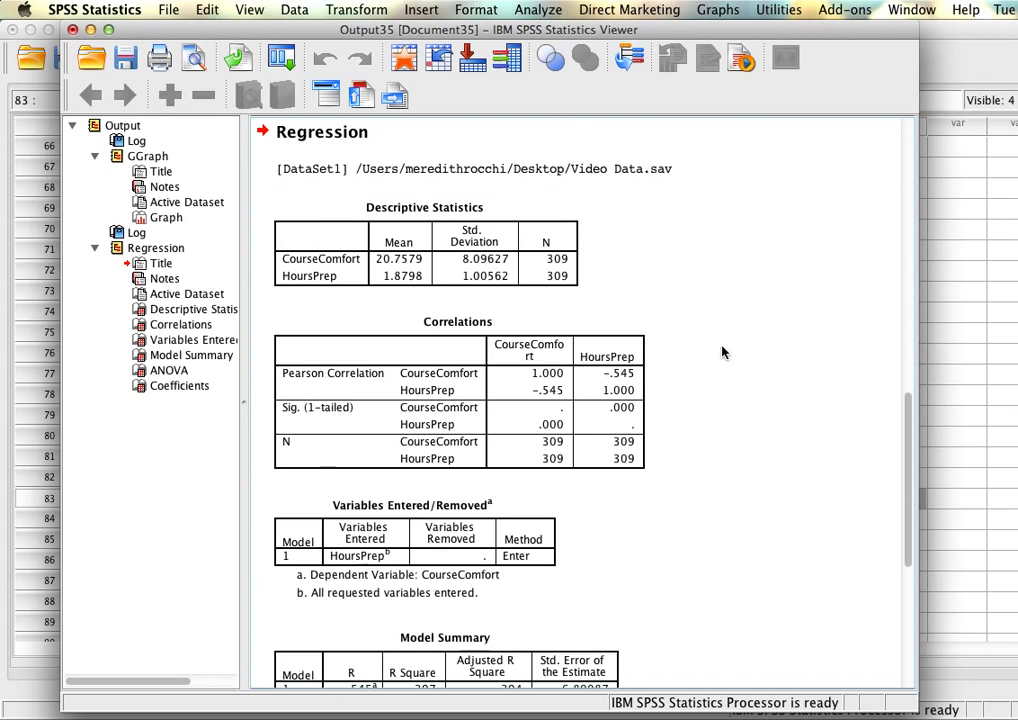
# - Review the Correlations (−.545) and Model Summary (R² = .297) tables
pyautogui.scroll(-2, 722, 350)
pyautogui.click(575, 325)
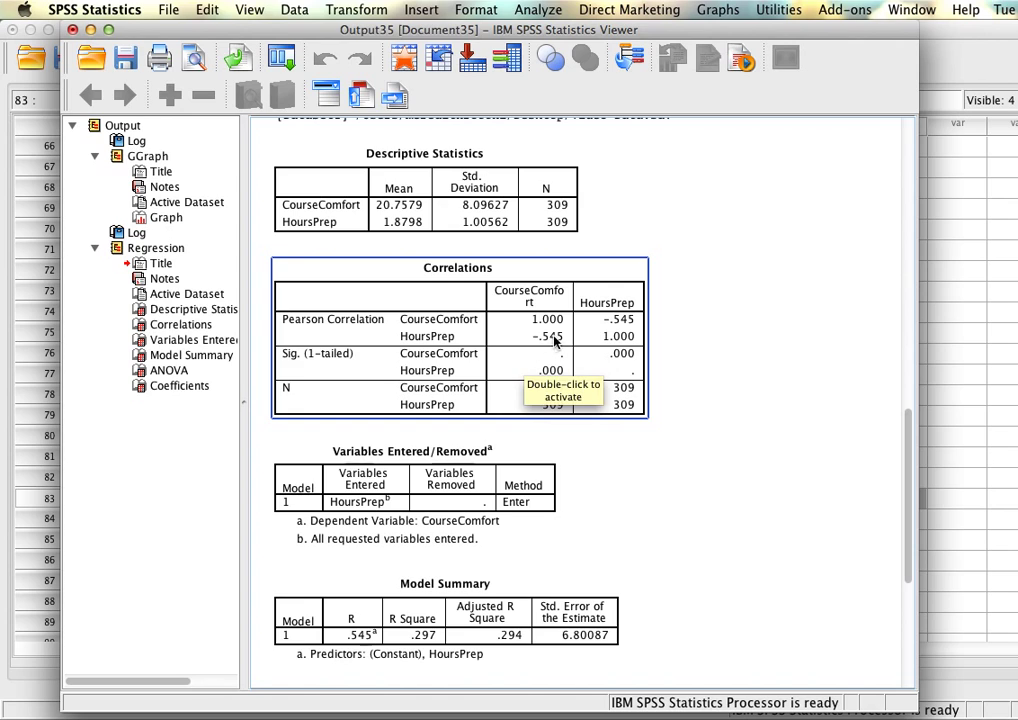
pyautogui.click(380, 590)
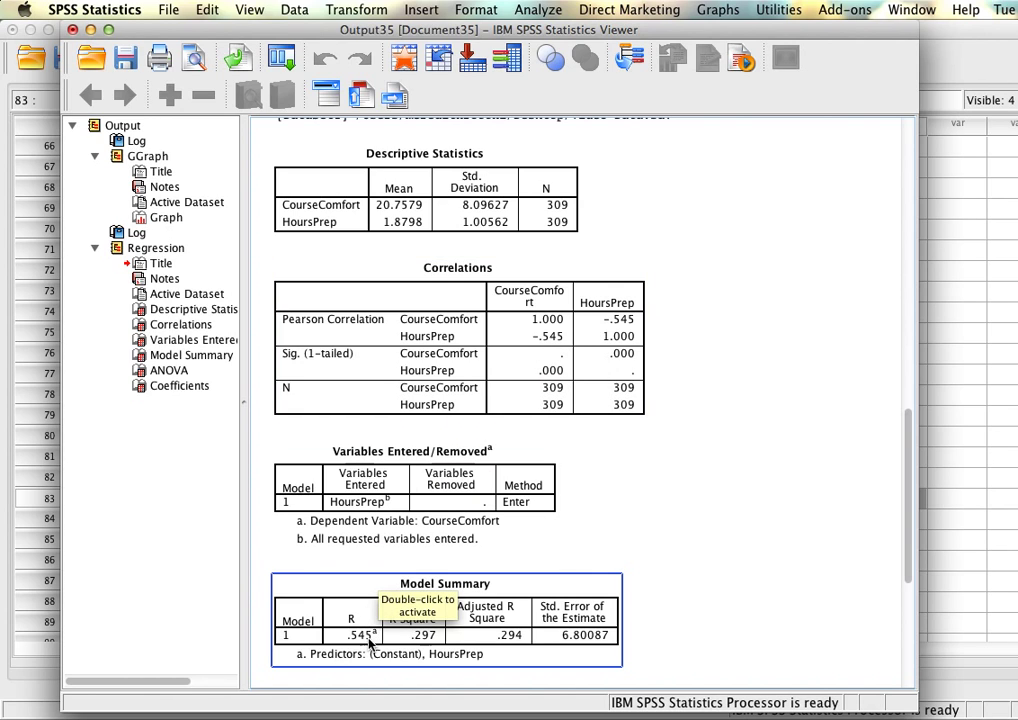
pyautogui.click(695, 472)
pyautogui.scroll(-4, 693, 470)
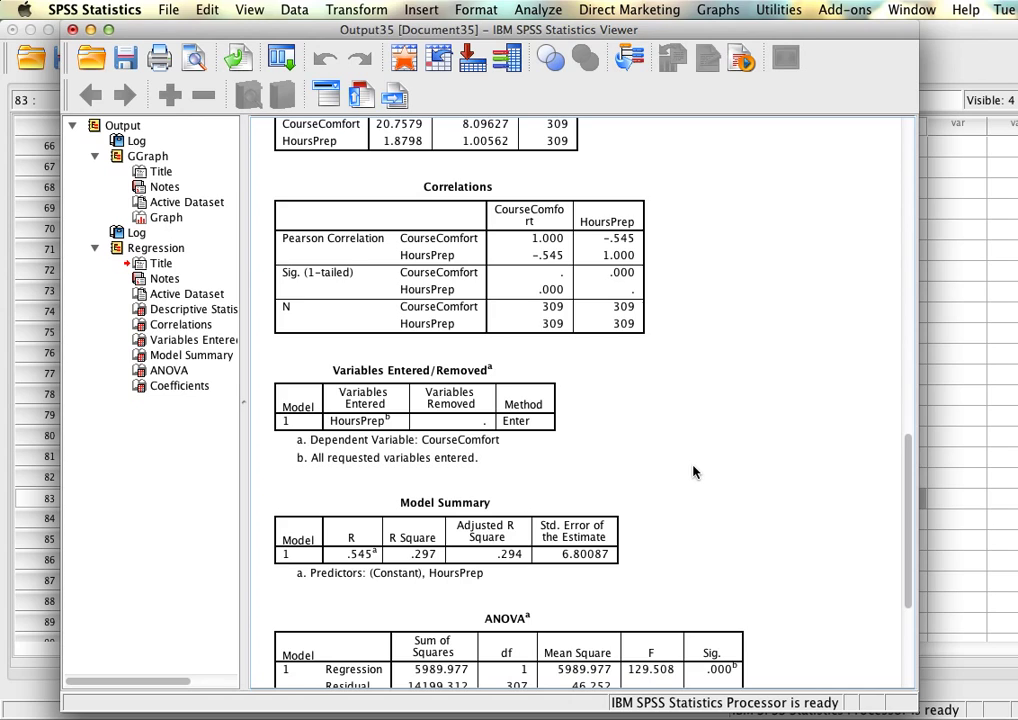
pyautogui.click(540, 248)
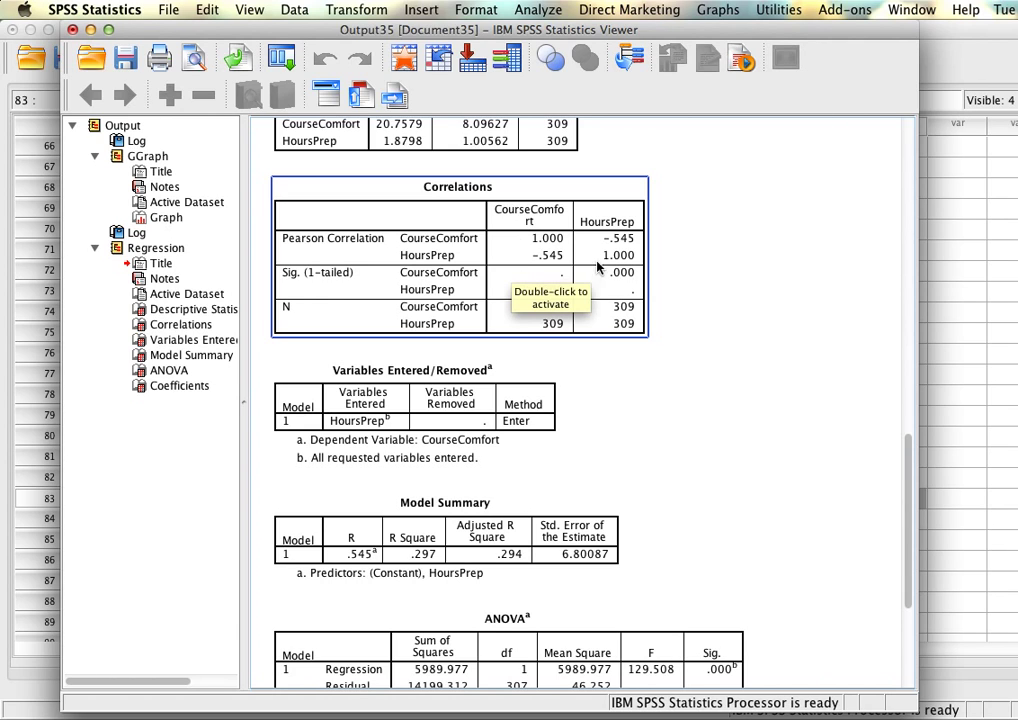
pyautogui.click(708, 236)
pyautogui.click(638, 205)
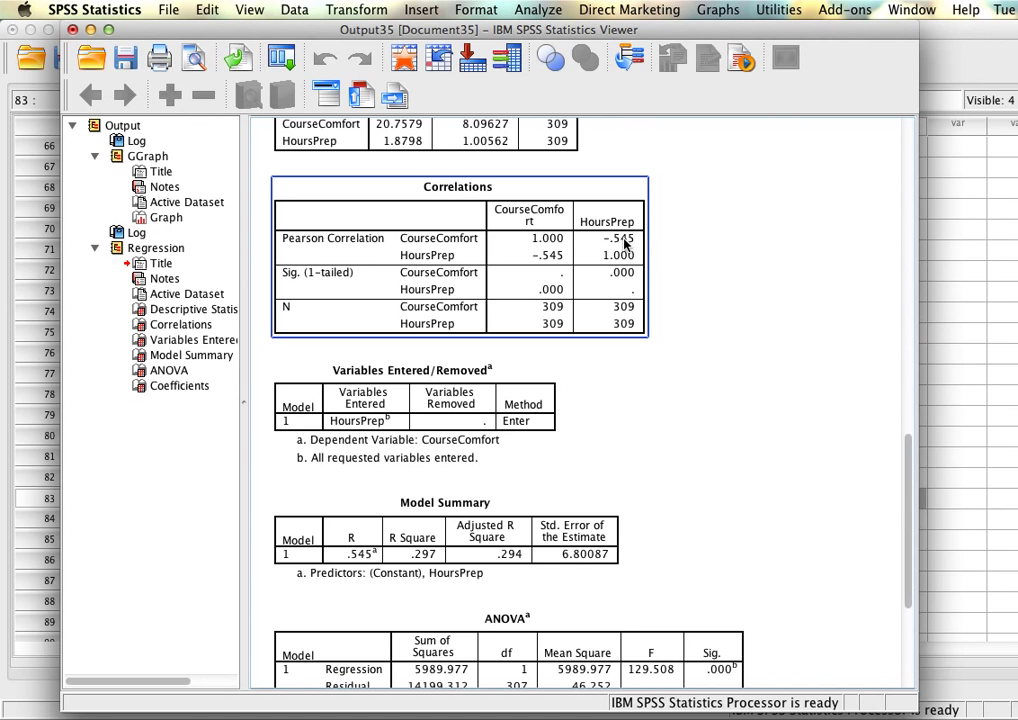
# - Step through the ANOVA (F = 129.508) and Coefficients (HoursPrep slope −4.385) tables
pyautogui.click(410, 574)
pyautogui.press('Down')
pyautogui.press('Down')
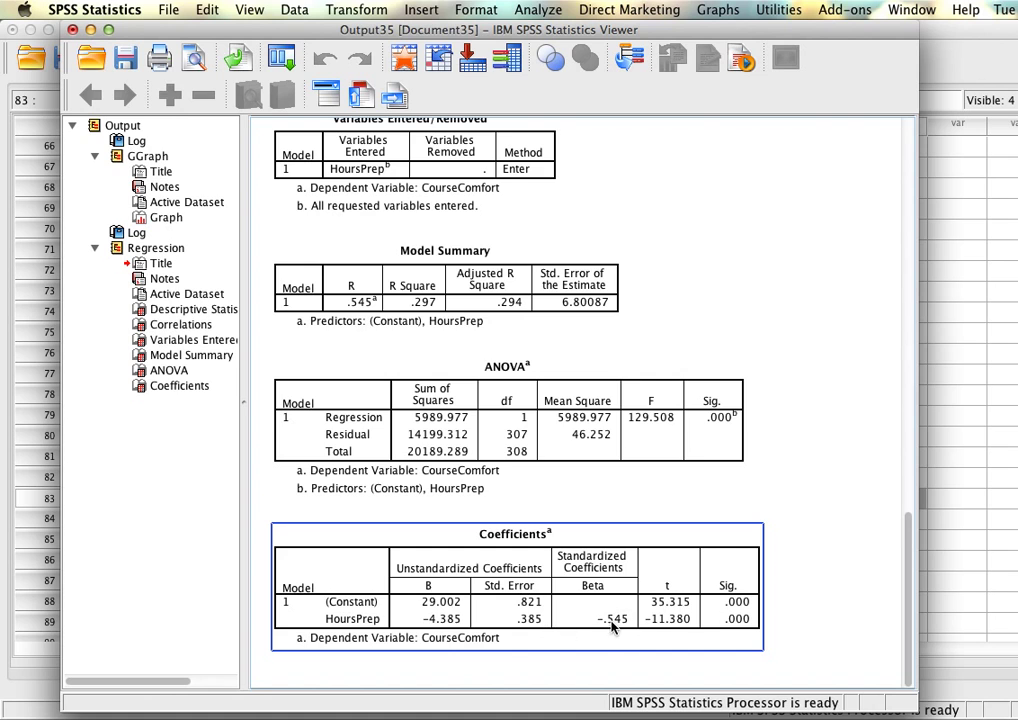
pyautogui.press('Up')
pyautogui.scroll(5, 680, 320)
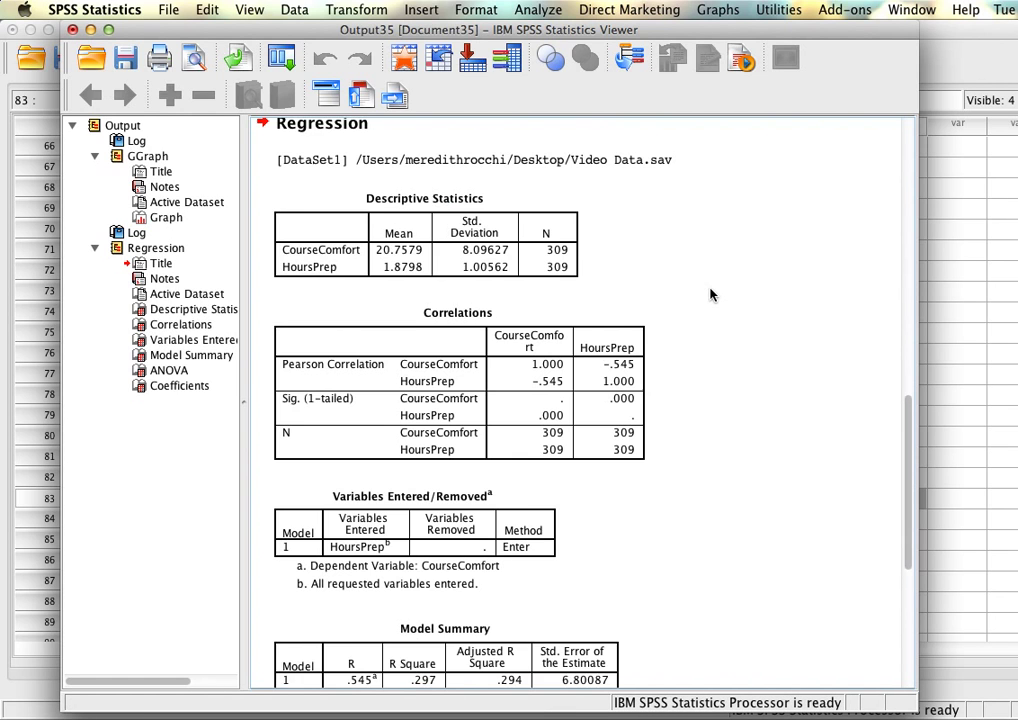
pyautogui.scroll(-1, 711, 260)
pyautogui.click(607, 370)
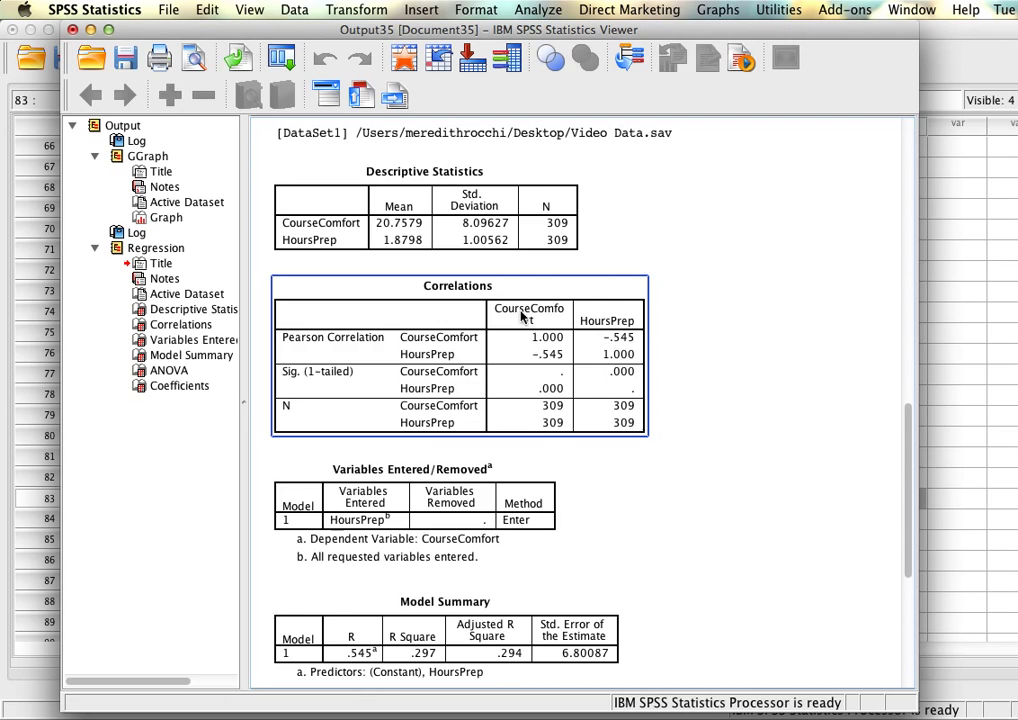
pyautogui.scroll(-8, 468, 370)
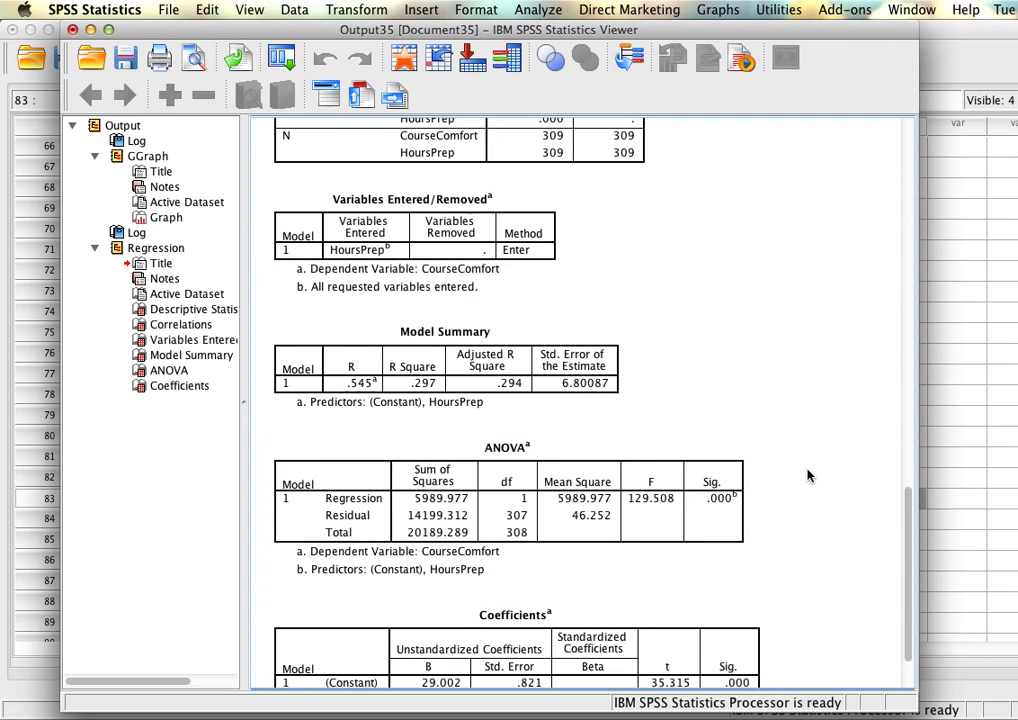
pyautogui.scroll(-2, 808, 476)
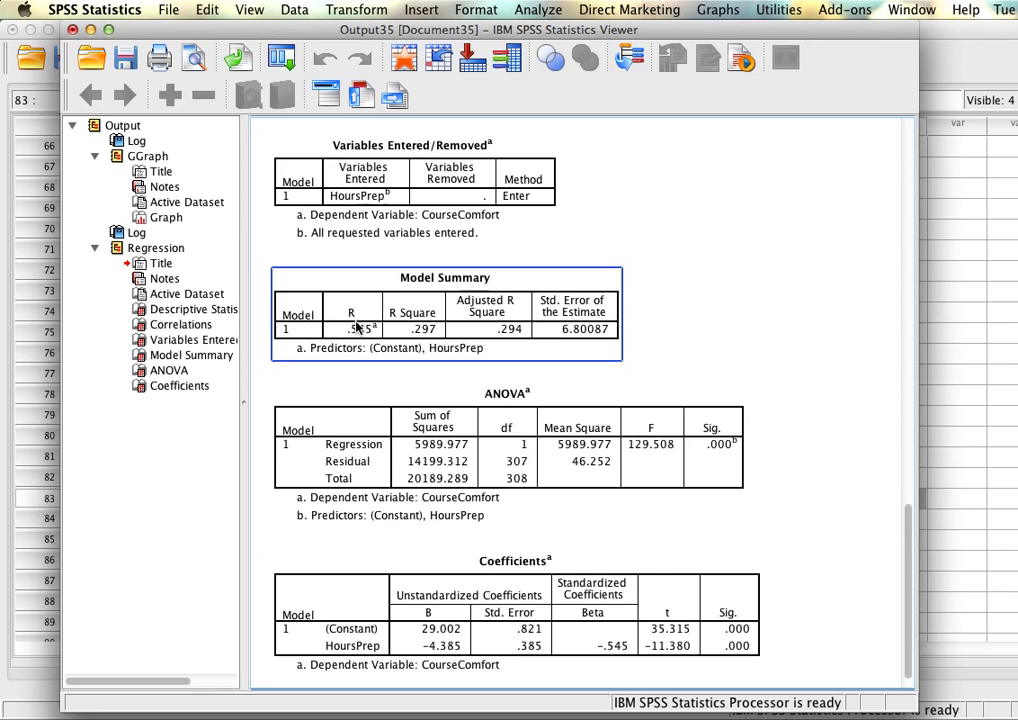
pyautogui.scroll(6, 360, 324)
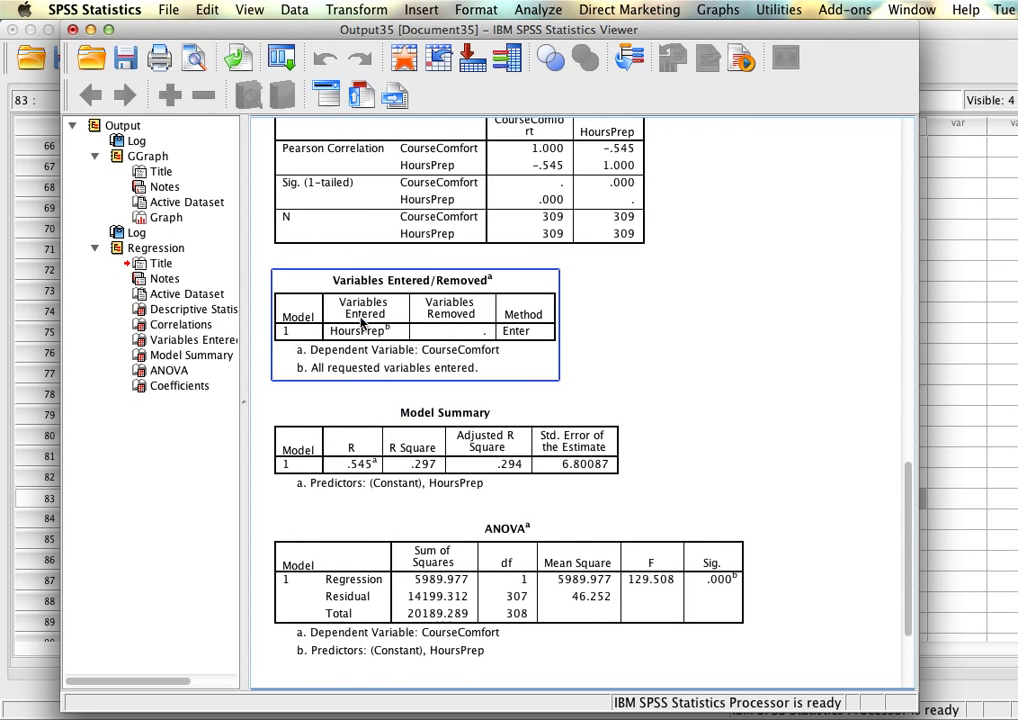
pyautogui.scroll(-3, 470, 440)
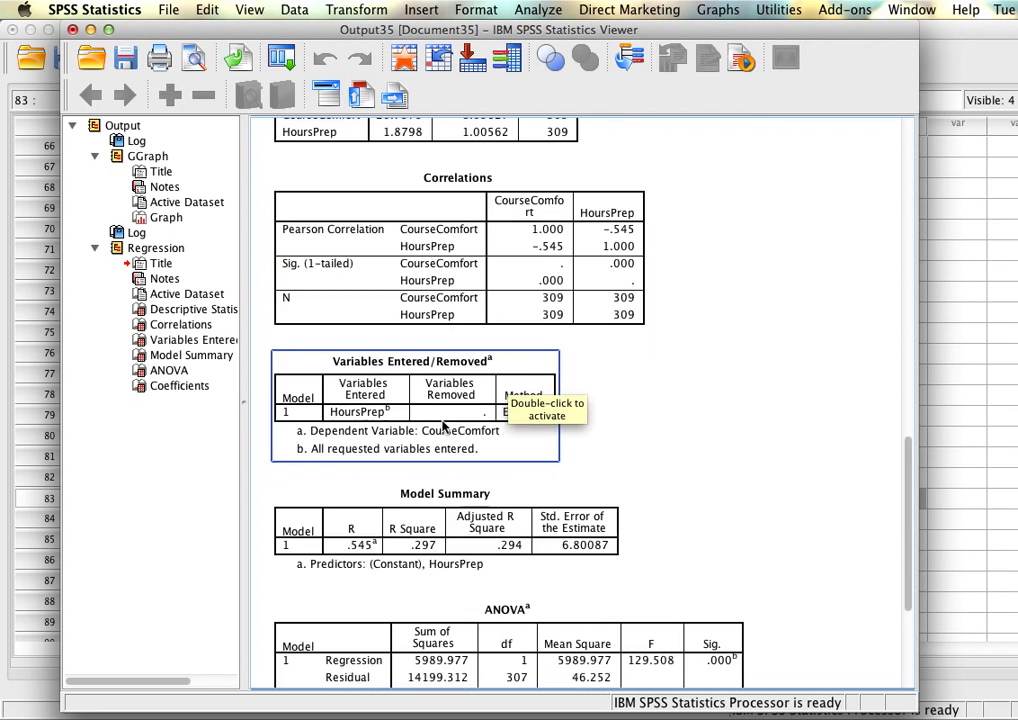
pyautogui.scroll(-2, 415, 482)
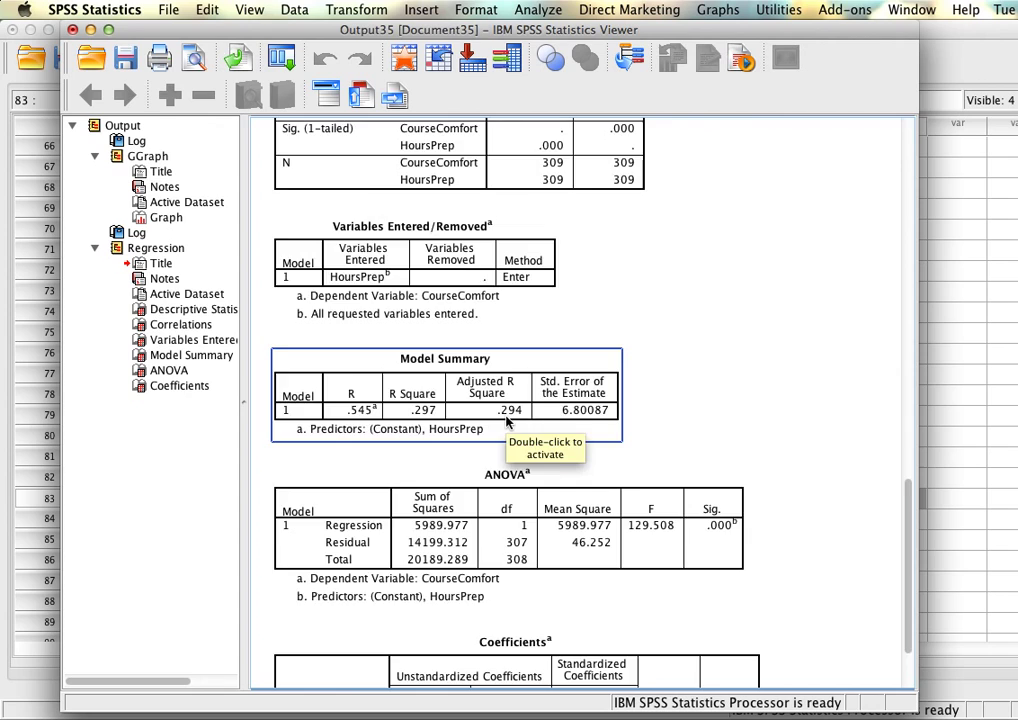
pyautogui.scroll(-2, 508, 420)
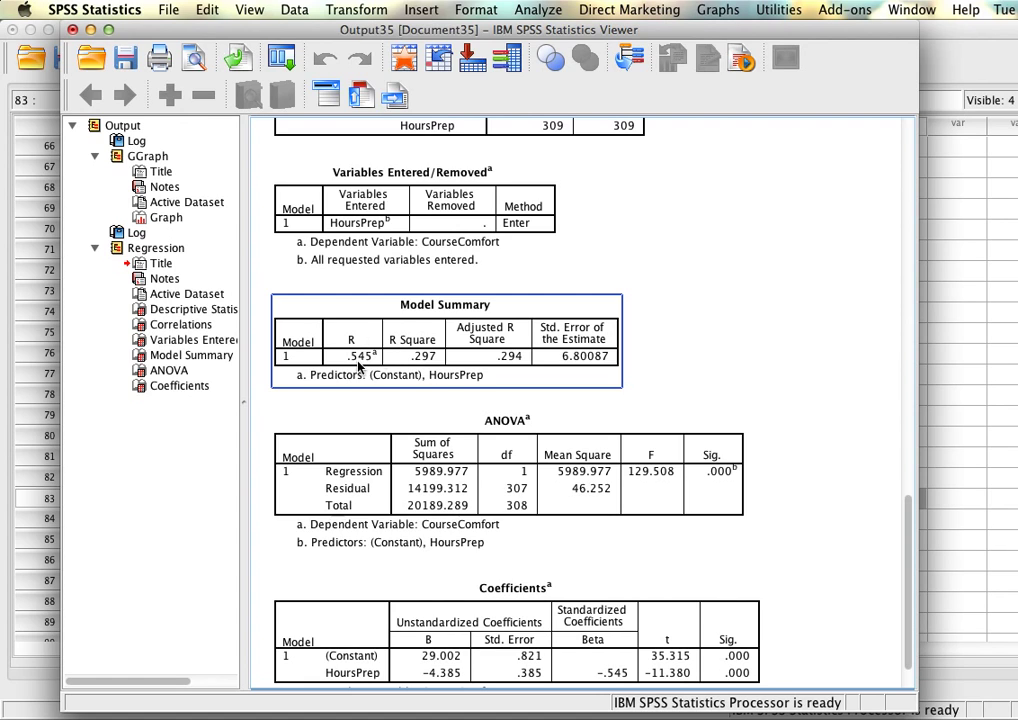
pyautogui.click(723, 359)
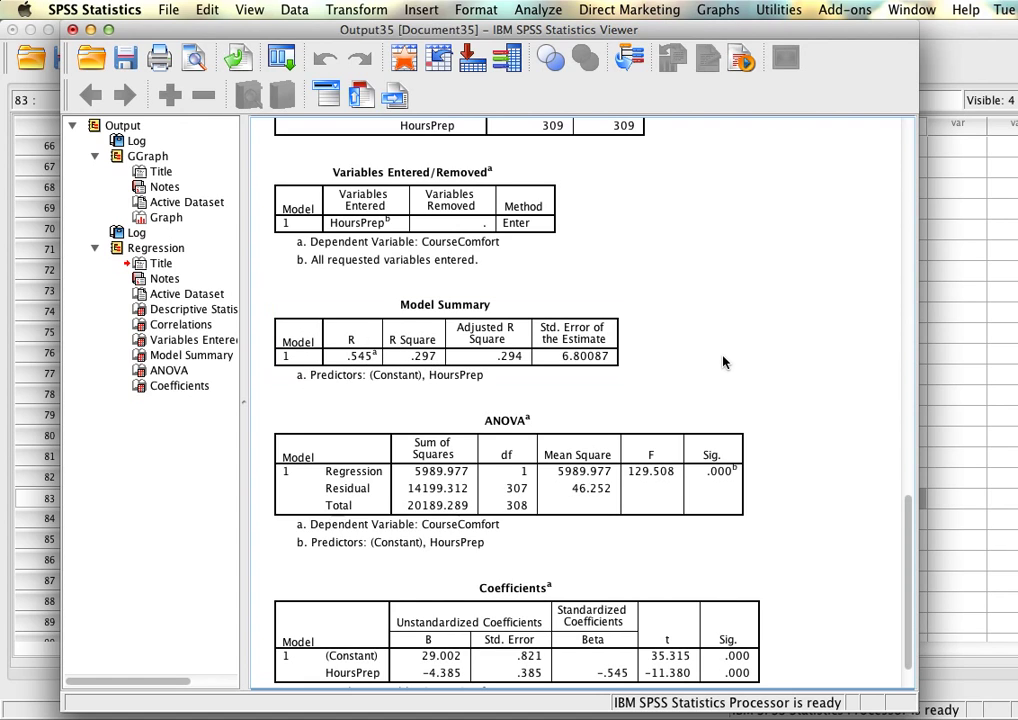
pyautogui.scroll(-2, 723, 359)
pyautogui.click(724, 362)
pyautogui.click(790, 395)
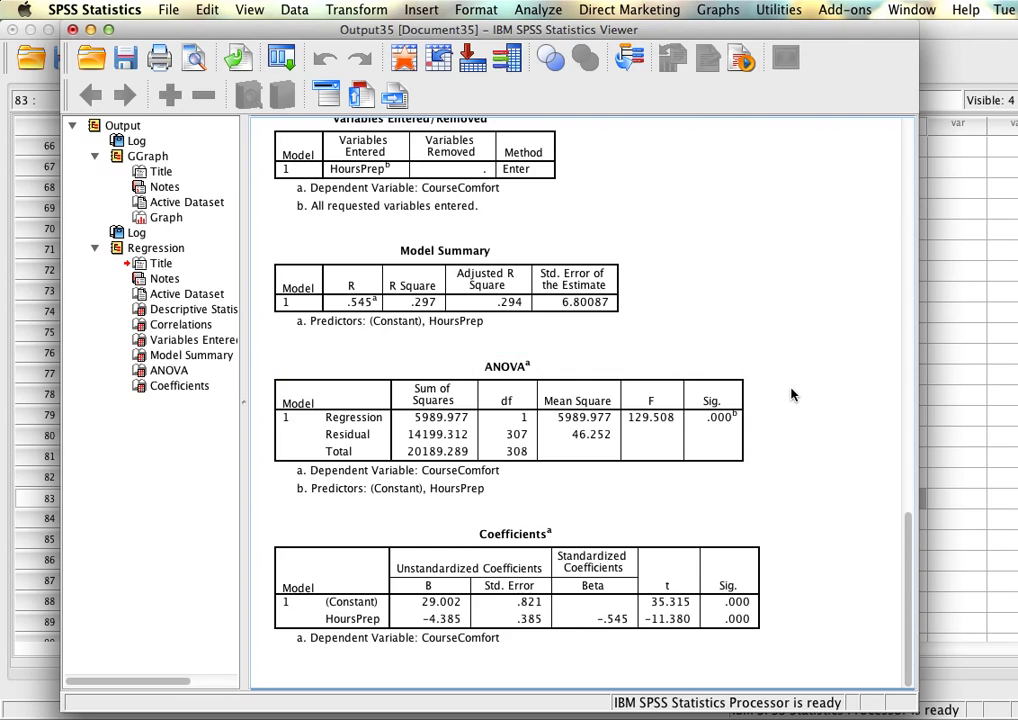
pyautogui.click(655, 430)
pyautogui.click(767, 475)
pyautogui.click(610, 468)
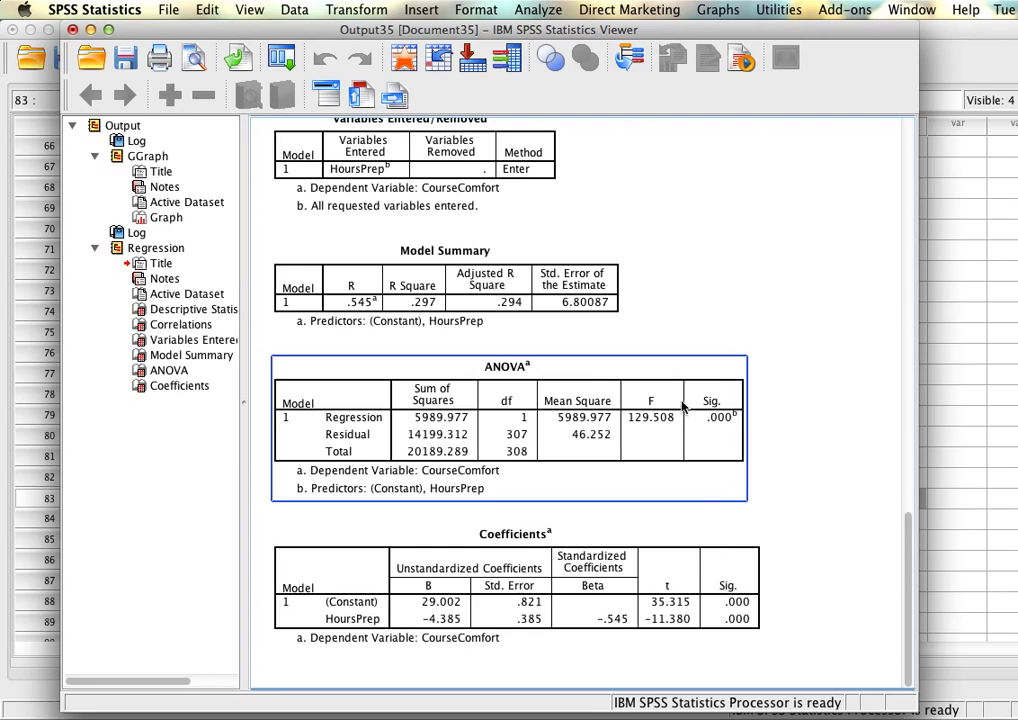
pyautogui.click(530, 570)
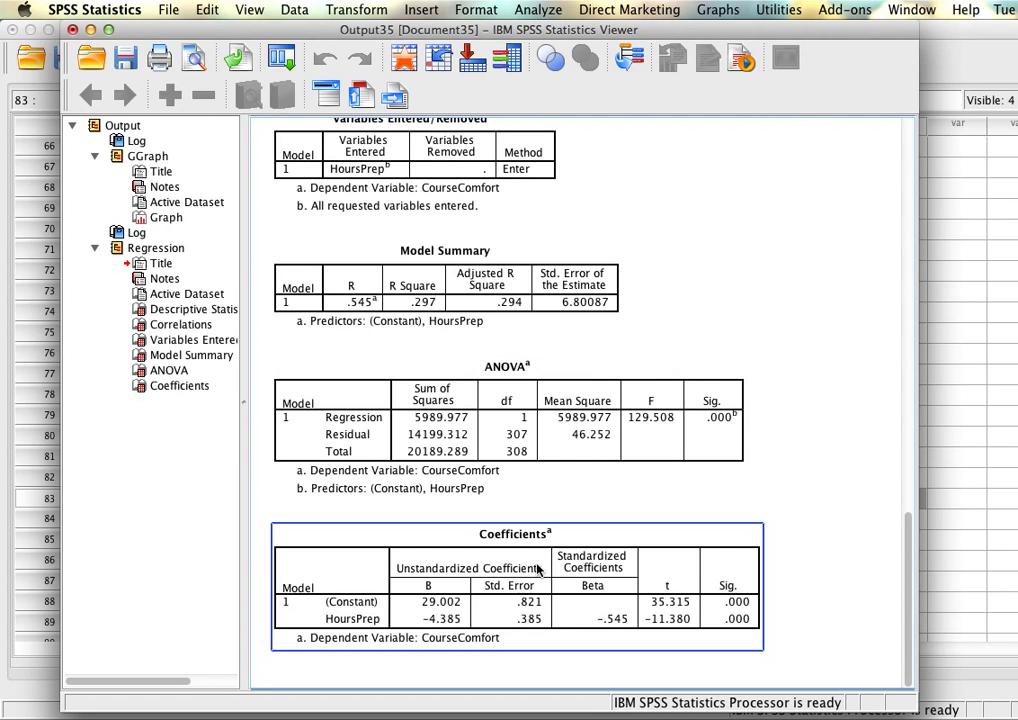
pyautogui.click(790, 477)
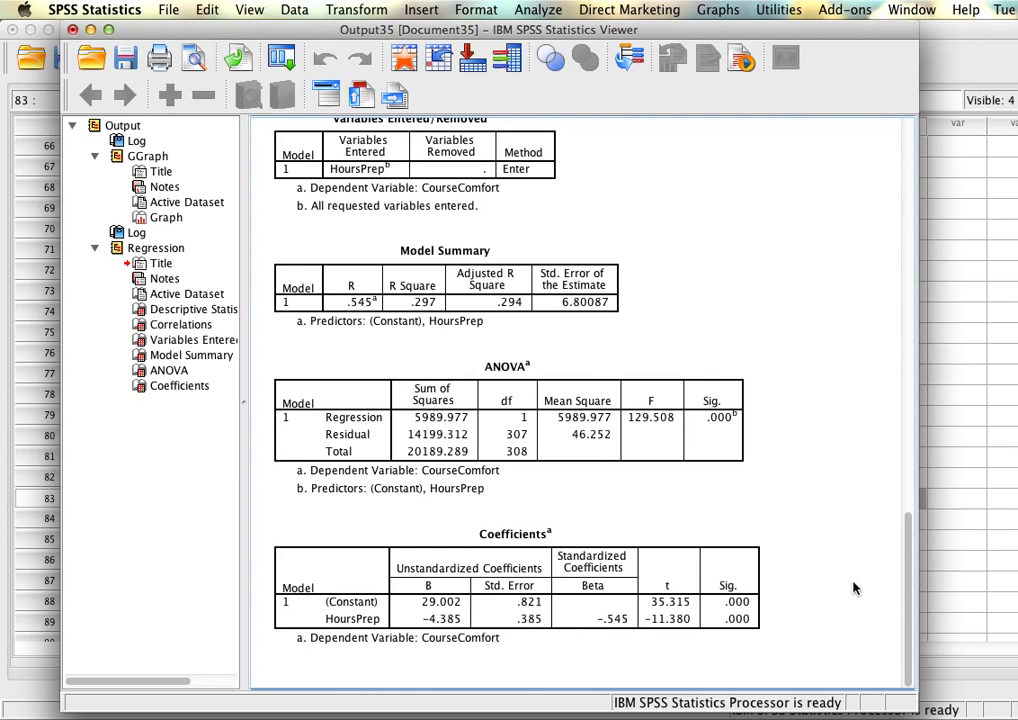
pyautogui.click(440, 615)
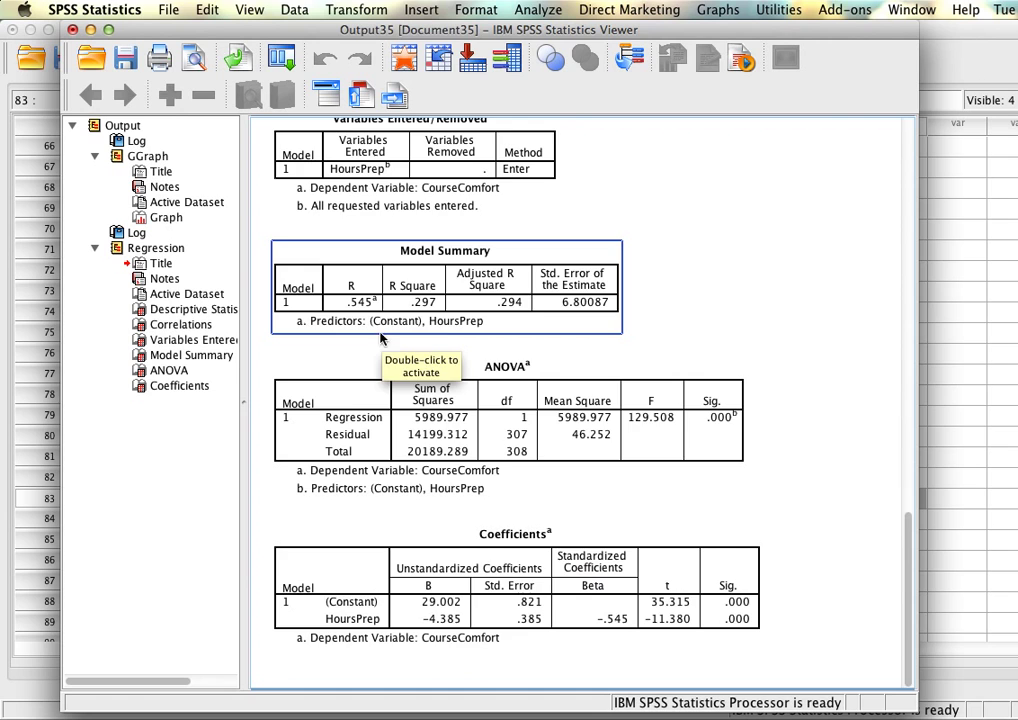
pyautogui.scroll(5, 371, 320)
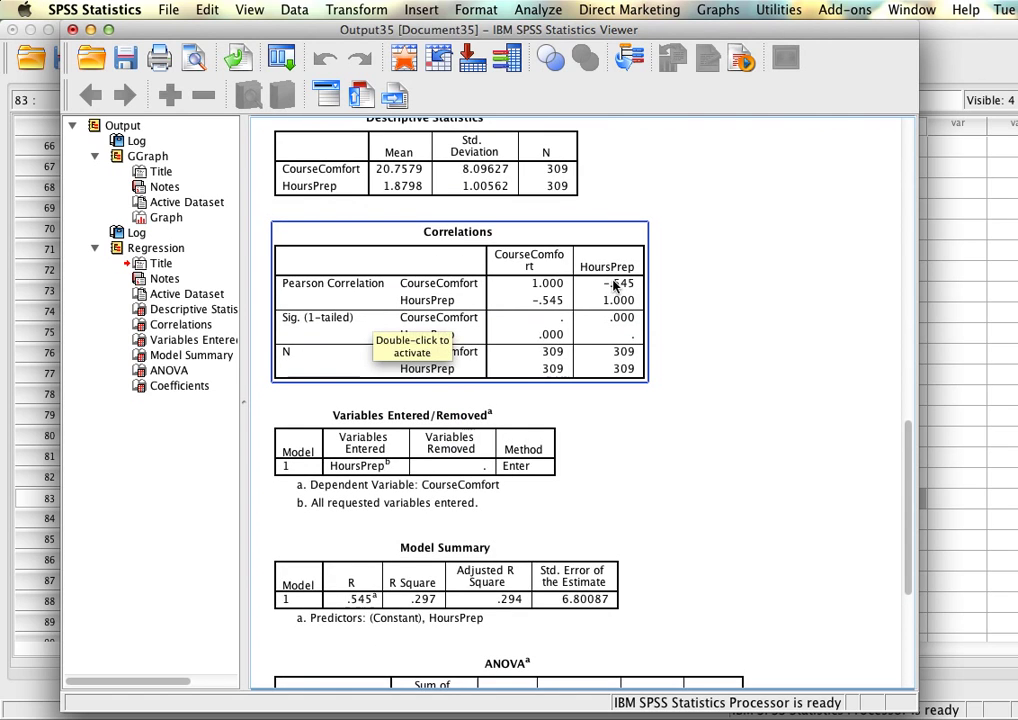
pyautogui.scroll(-5, 582, 263)
pyautogui.click(614, 626)
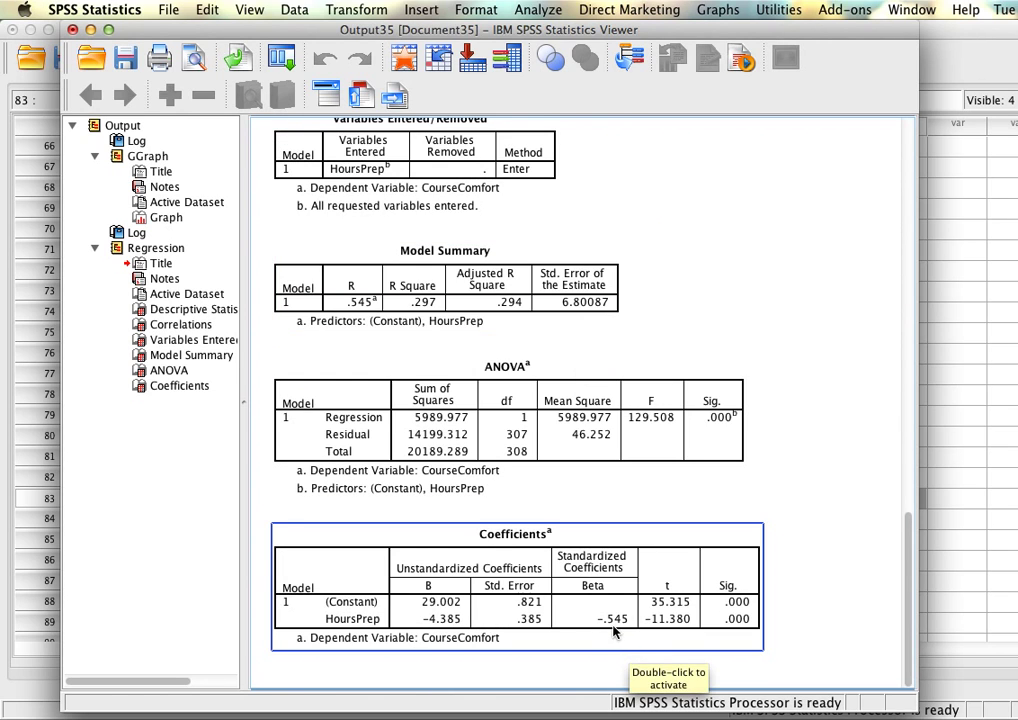
pyautogui.scroll(2, 614, 628)
pyautogui.scroll(-2, 614, 628)
pyautogui.click(512, 328)
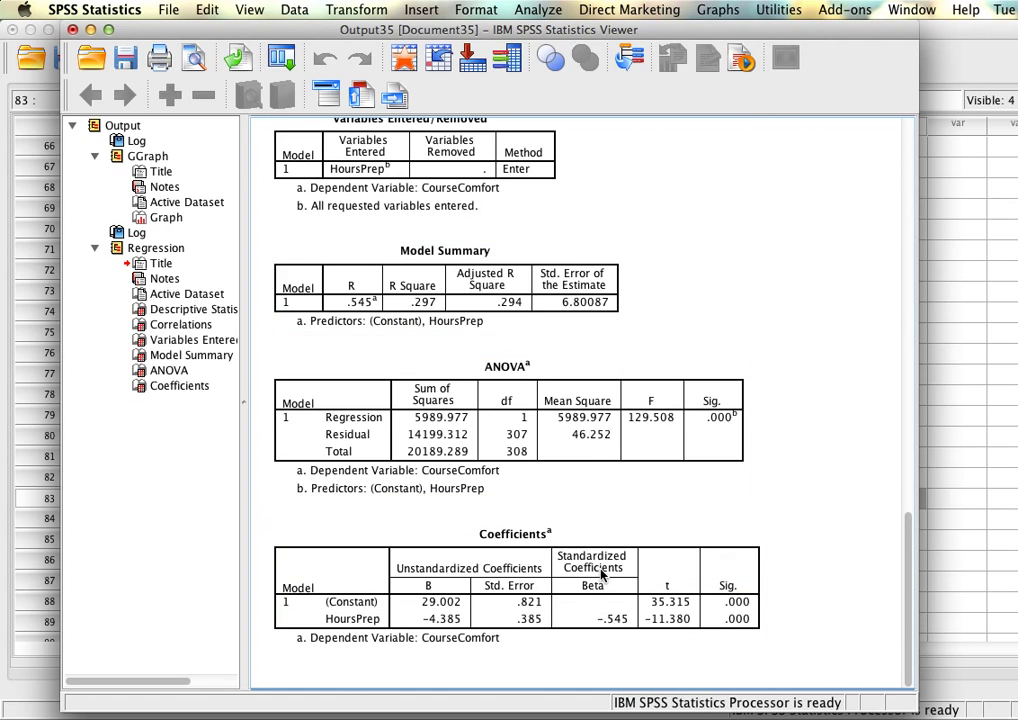
pyautogui.click(615, 617)
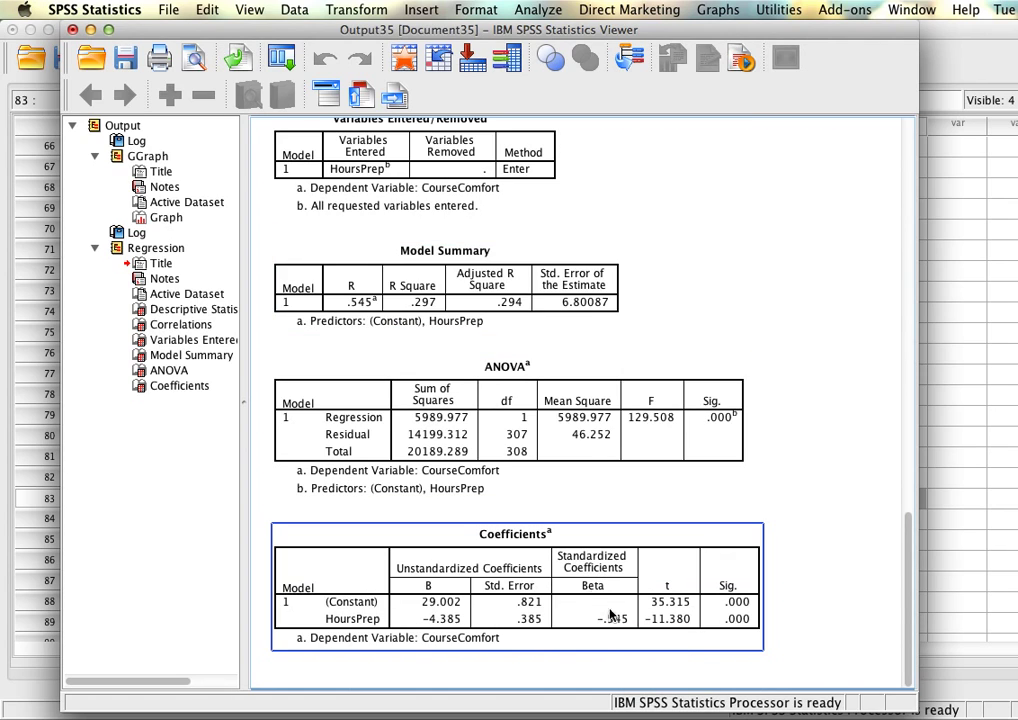
pyautogui.click(621, 612)
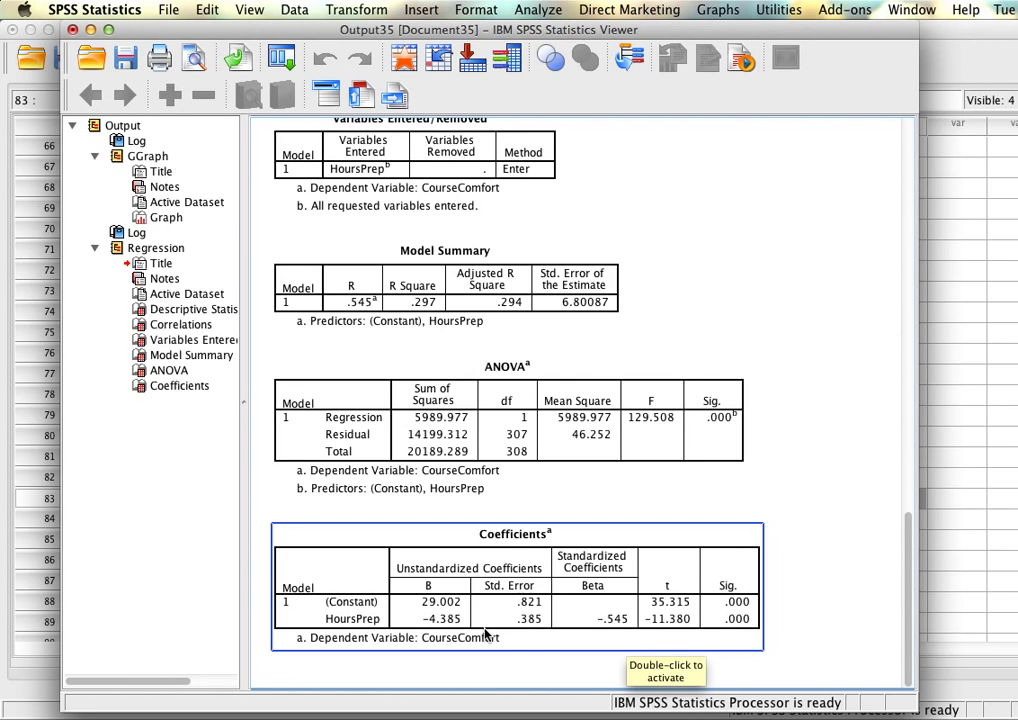
pyautogui.click(770, 598)
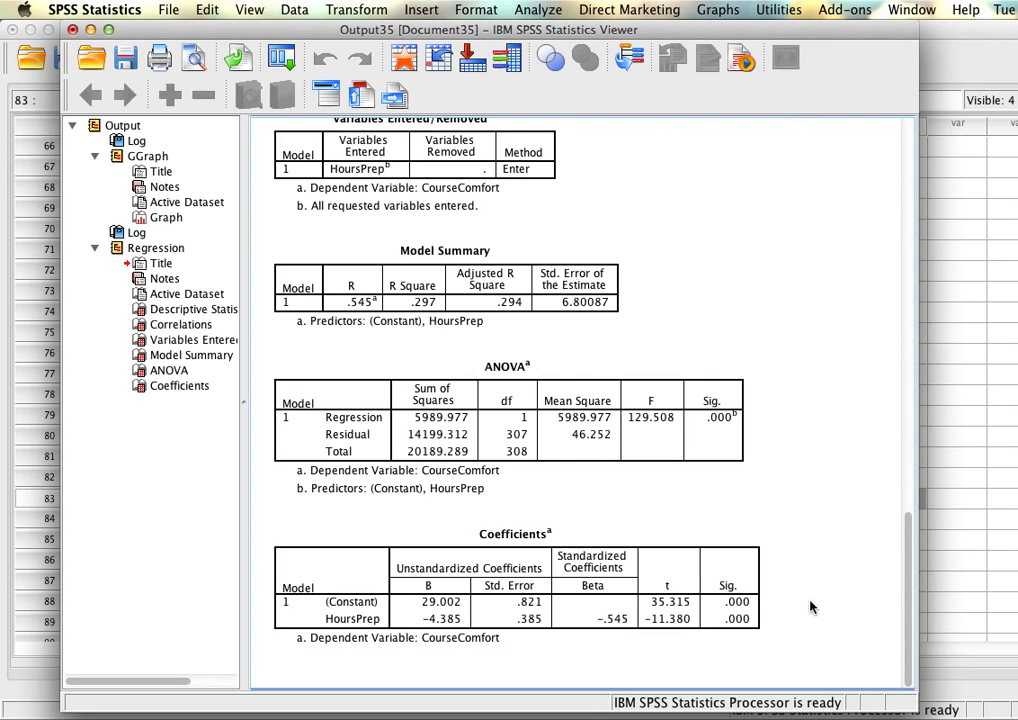
pyautogui.click(712, 640)
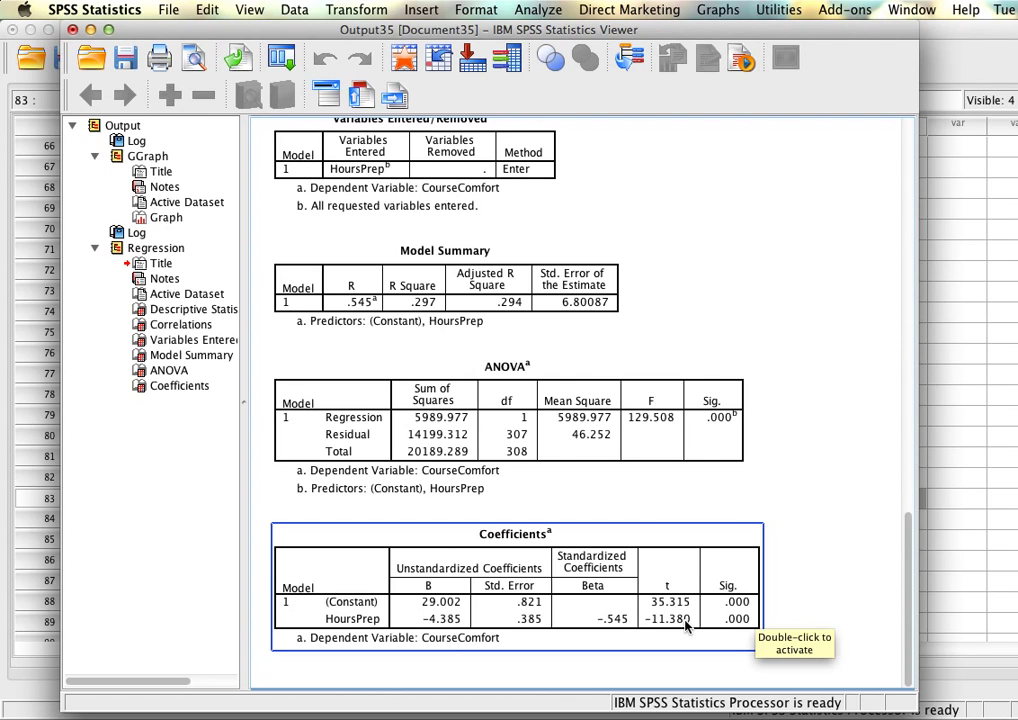
pyautogui.click(795, 454)
pyautogui.click(700, 405)
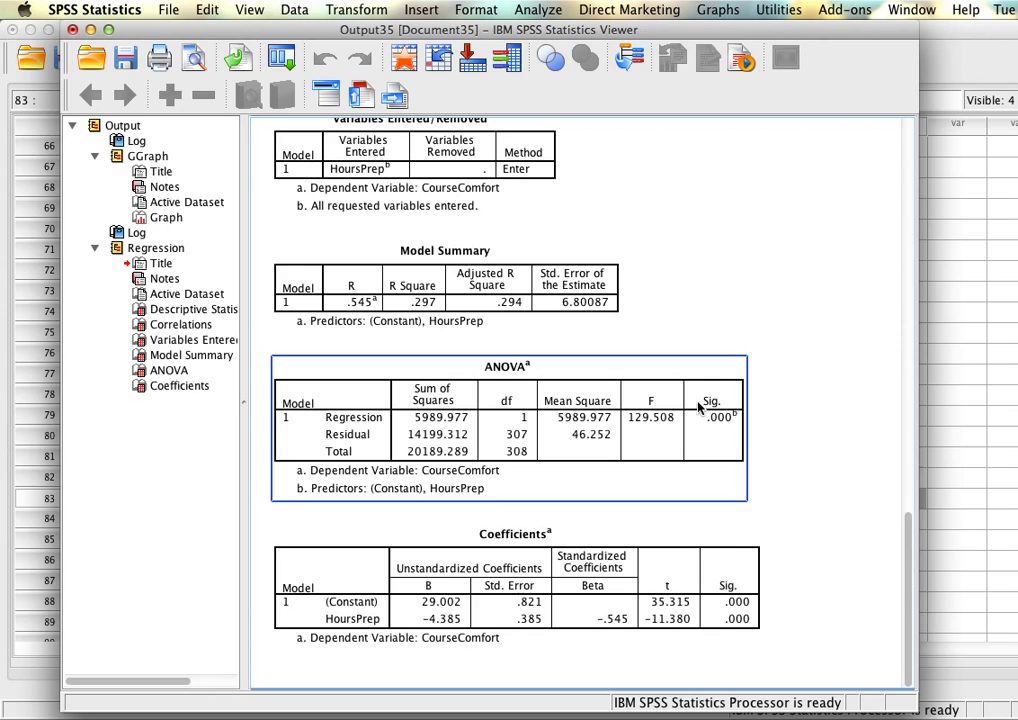
pyautogui.click(664, 665)
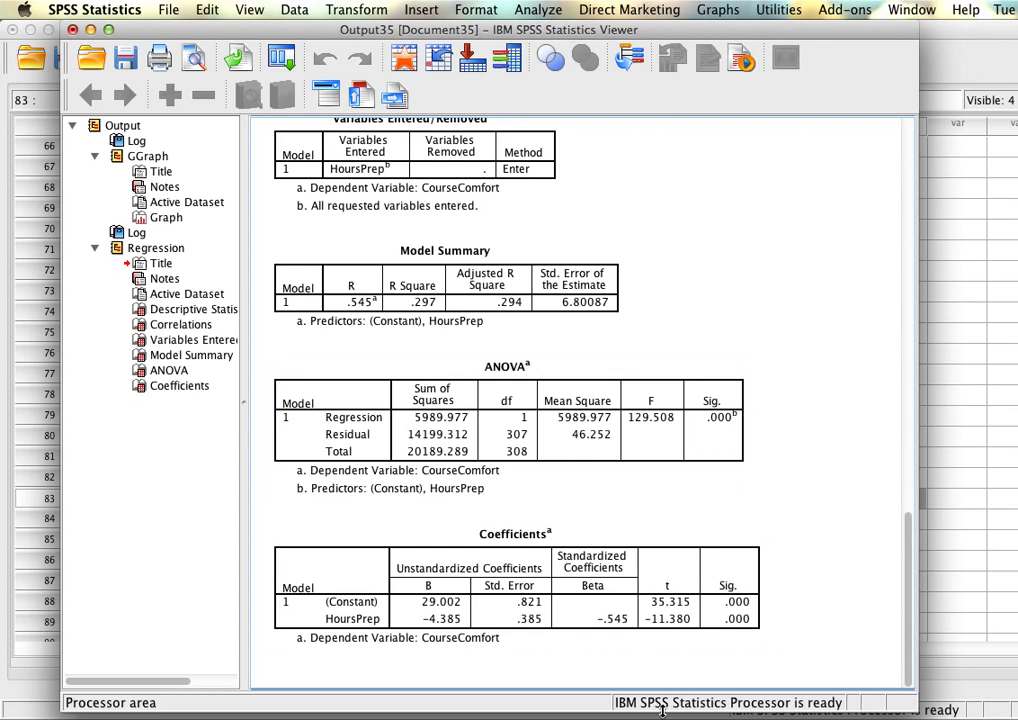
pyautogui.click(688, 637)
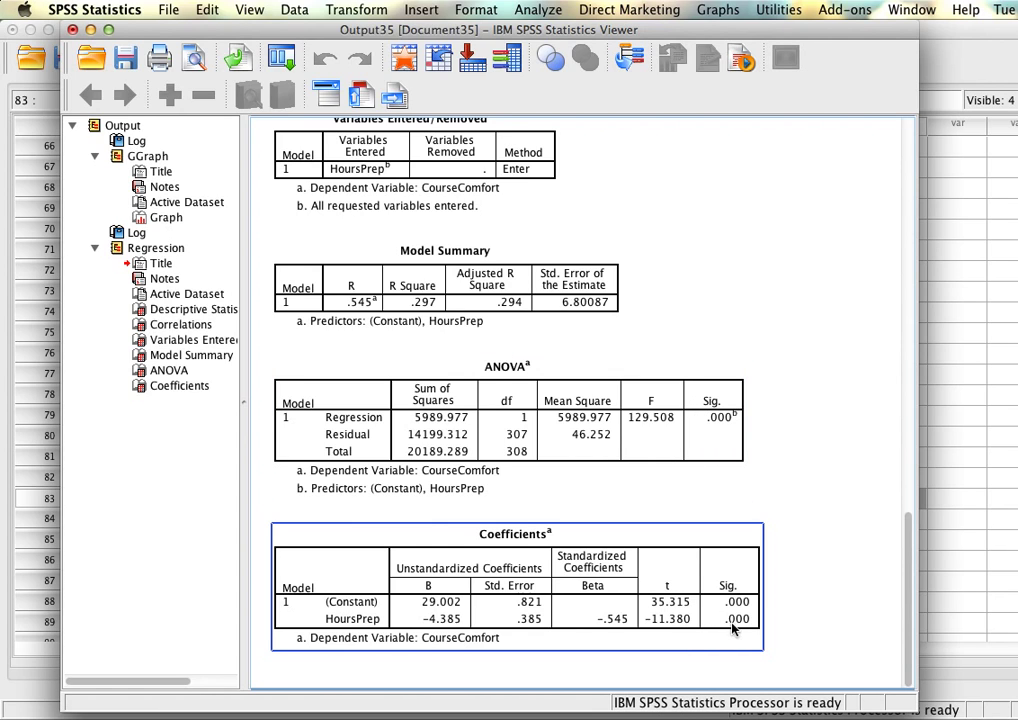
pyautogui.click(712, 416)
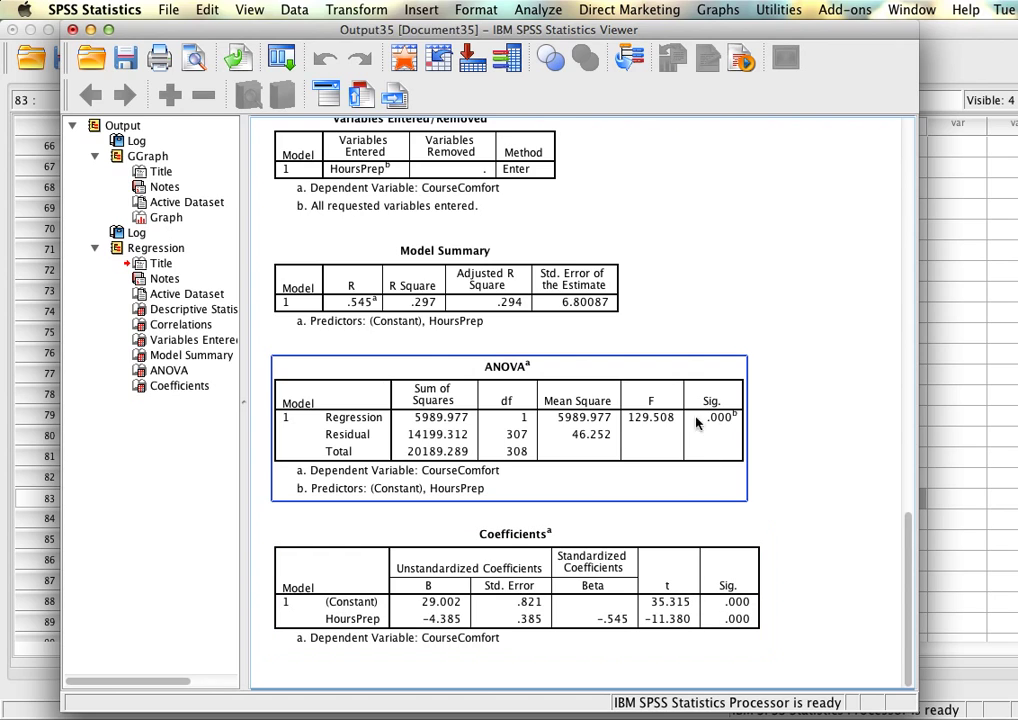
pyautogui.click(683, 642)
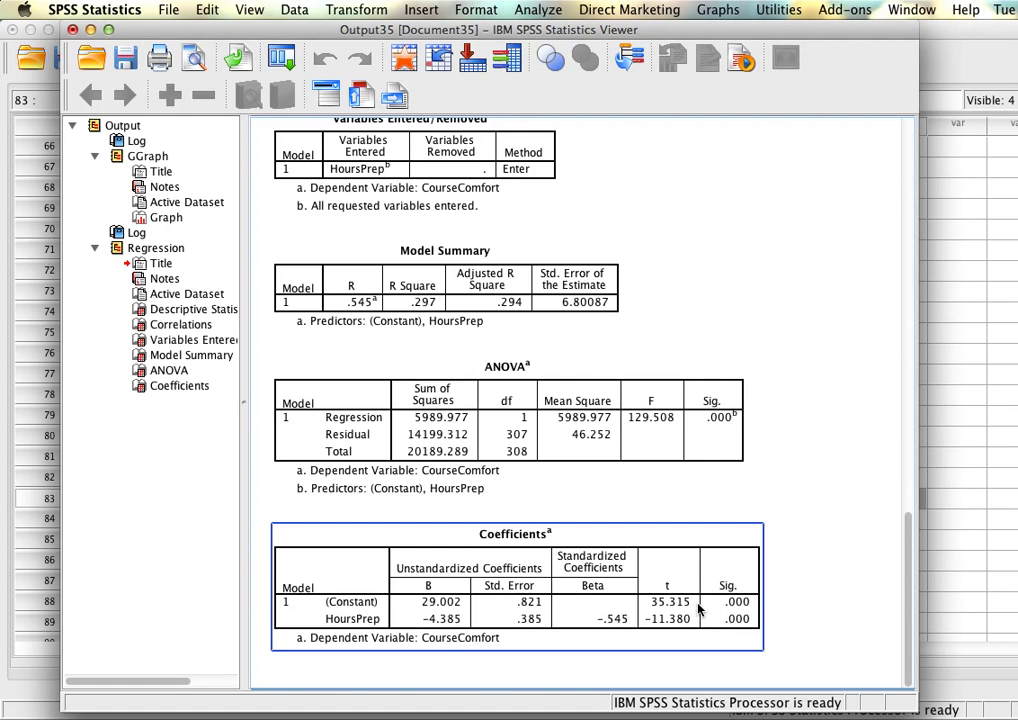
pyautogui.click(800, 630)
pyautogui.click(752, 622)
pyautogui.click(805, 595)
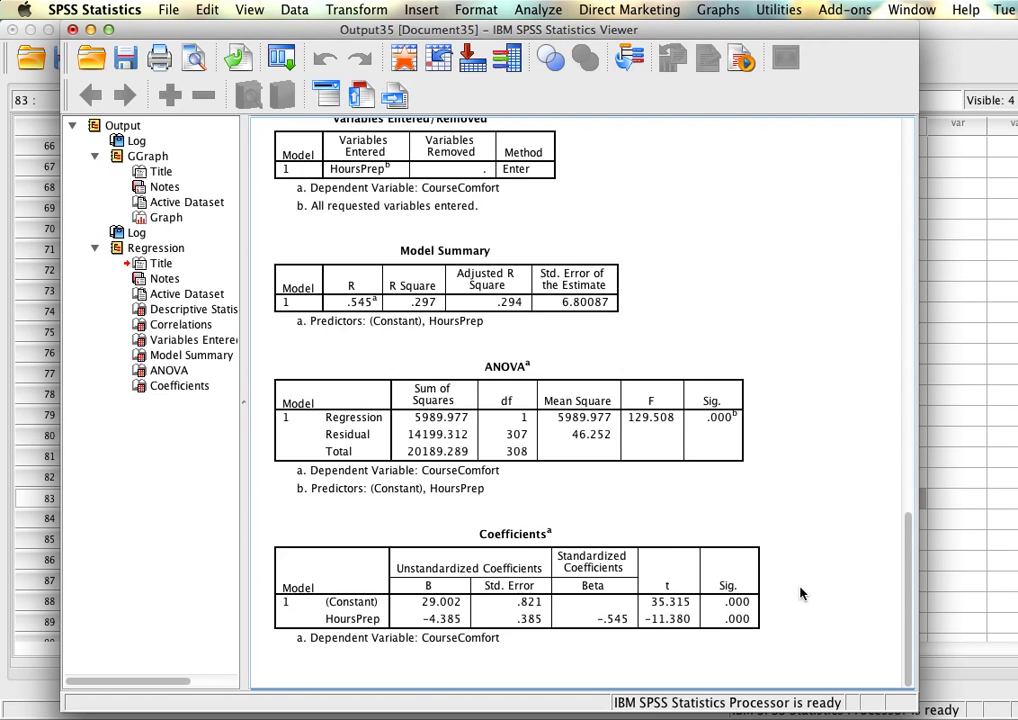
pyautogui.click(755, 597)
pyautogui.click(590, 520)
pyautogui.scroll(10, 590, 520)
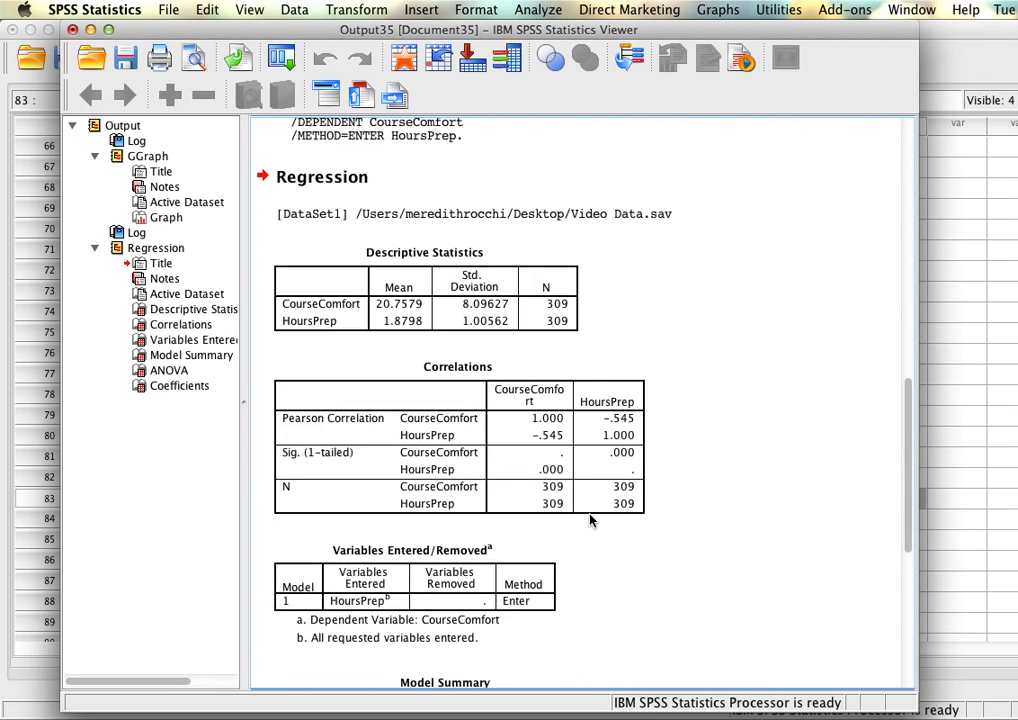
pyautogui.scroll(-2, 590, 520)
pyautogui.click(590, 520)
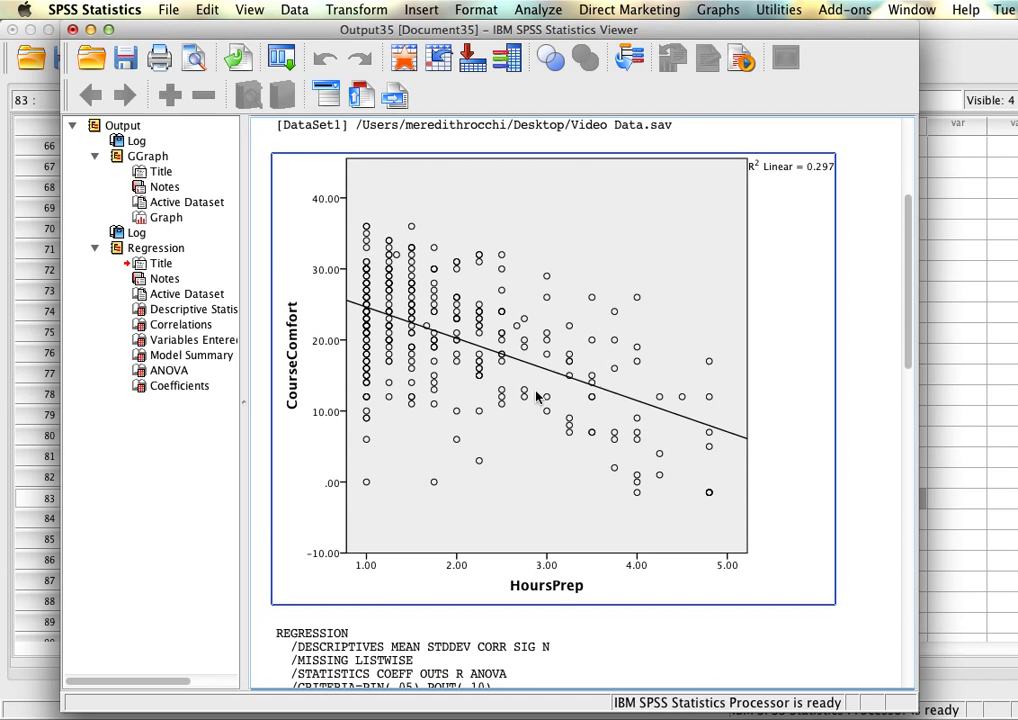
pyautogui.scroll(-15, 480, 386)
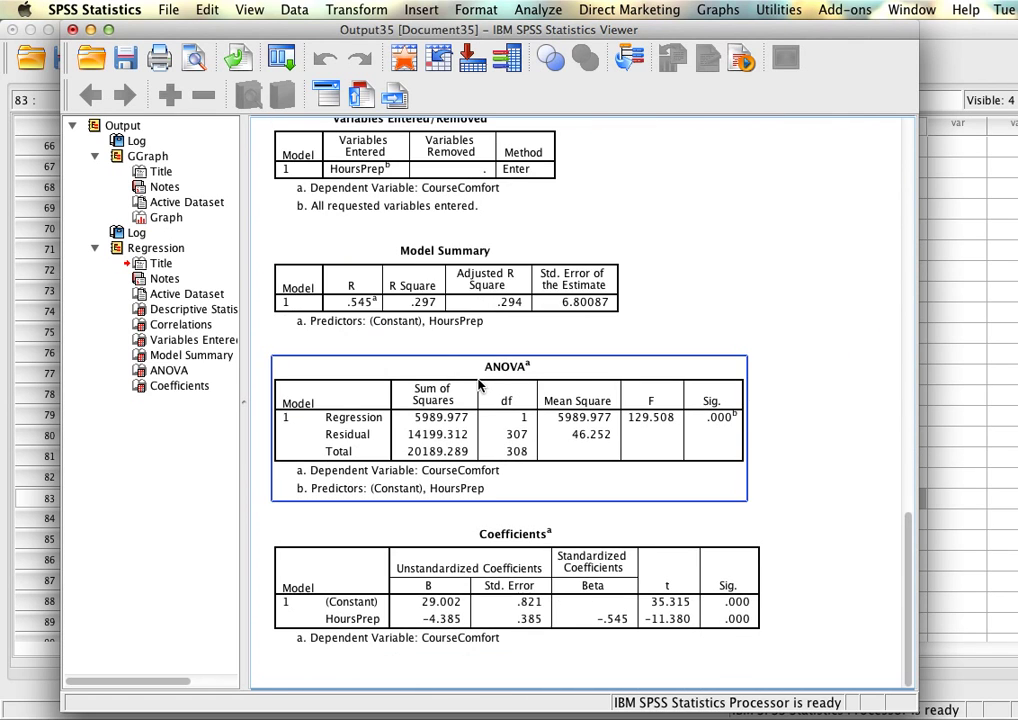
pyautogui.click(463, 600)
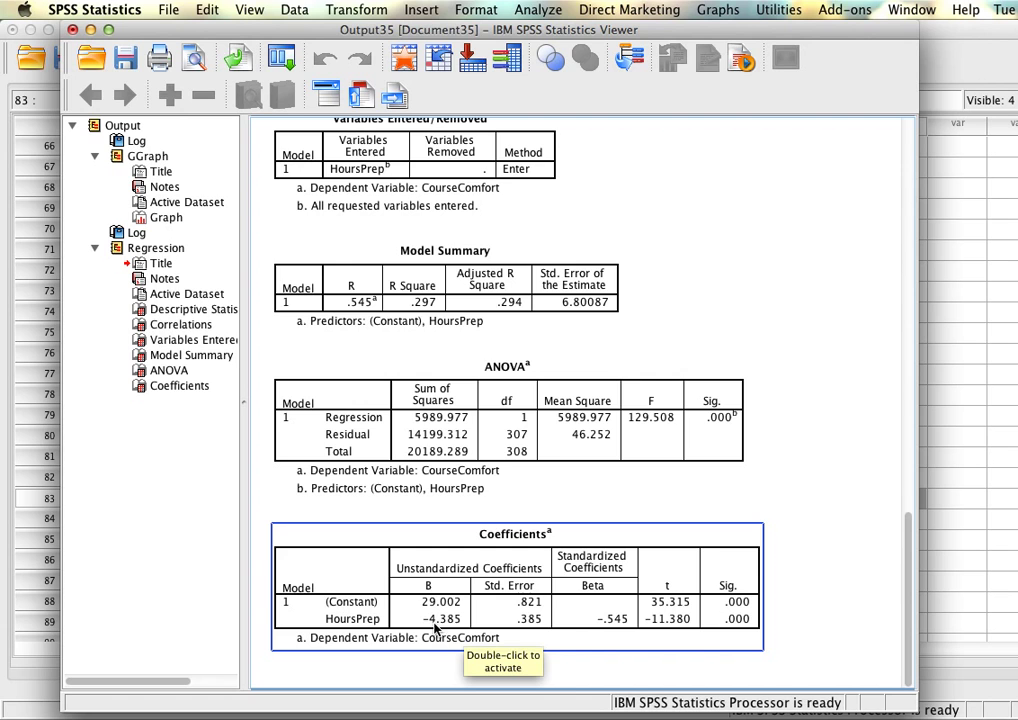
pyautogui.scroll(15, 449, 626)
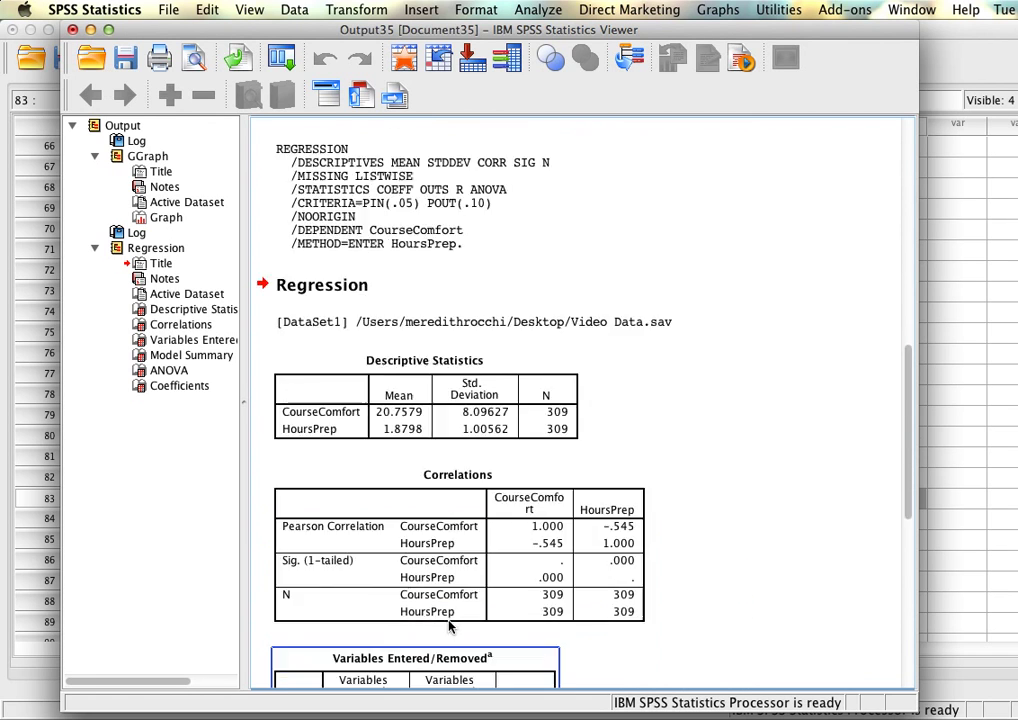
pyautogui.click(418, 352)
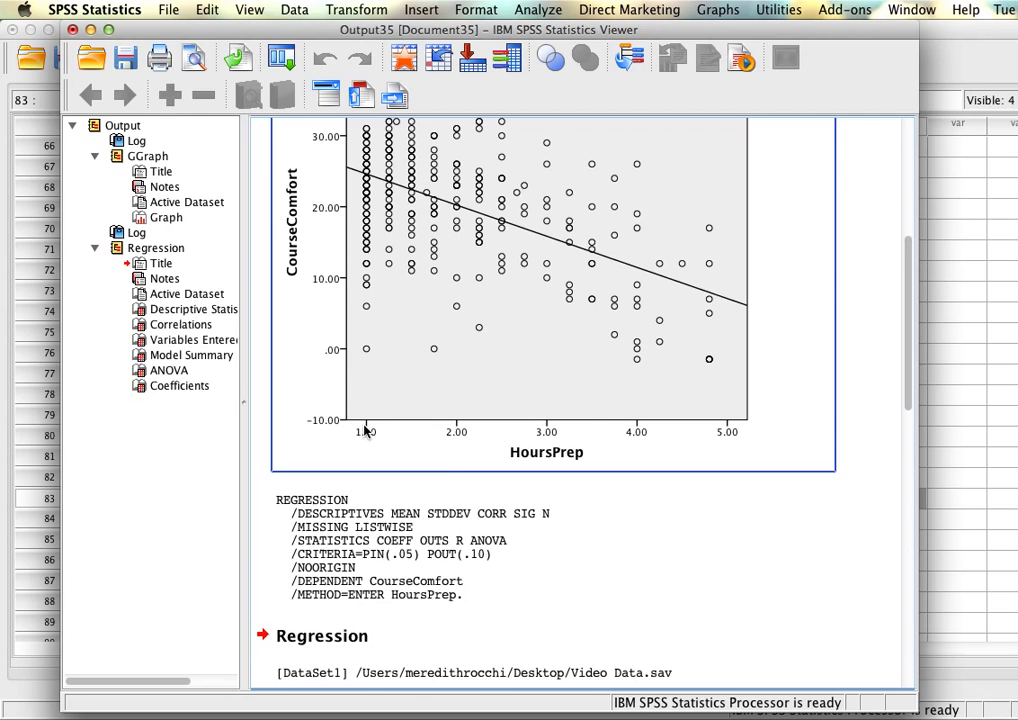
pyautogui.scroll(2, 366, 430)
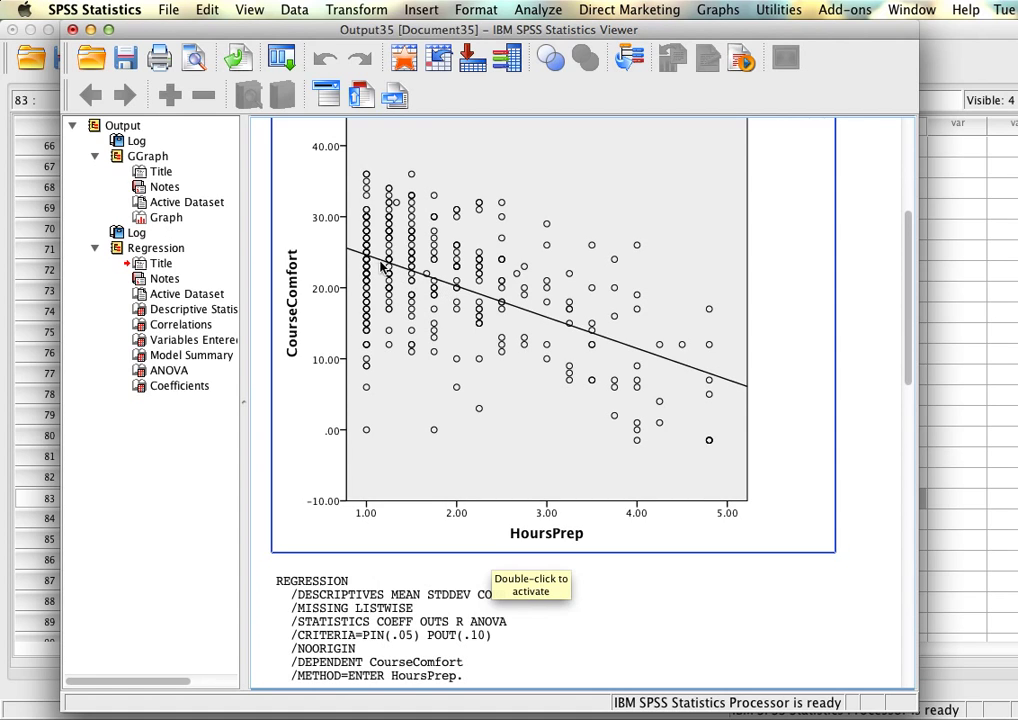
pyautogui.scroll(-10, 475, 300)
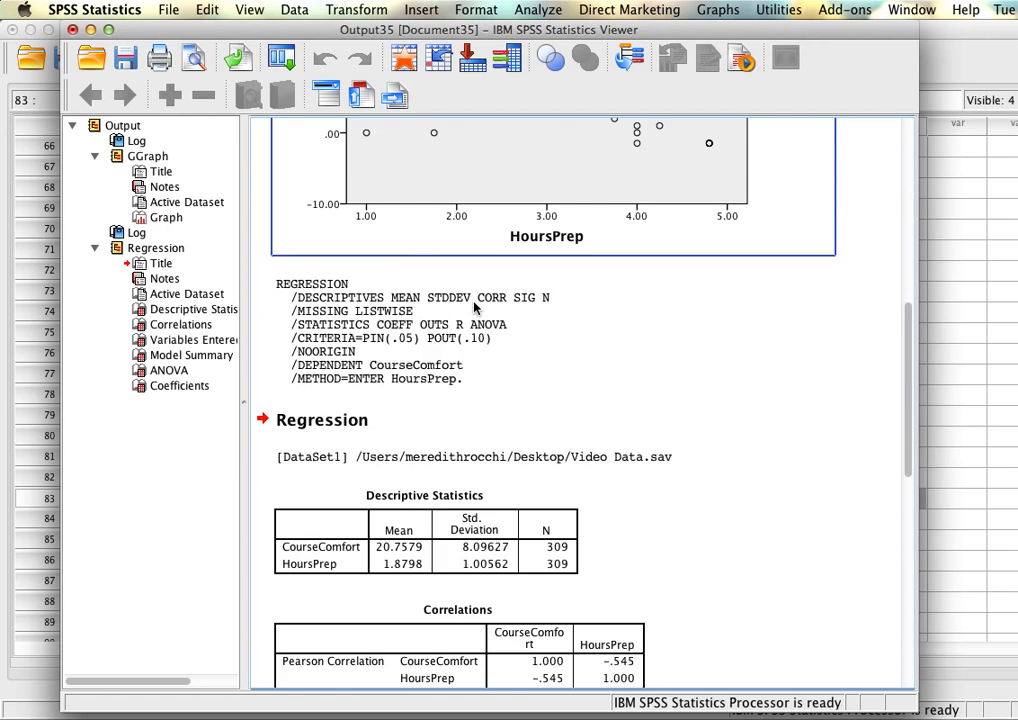